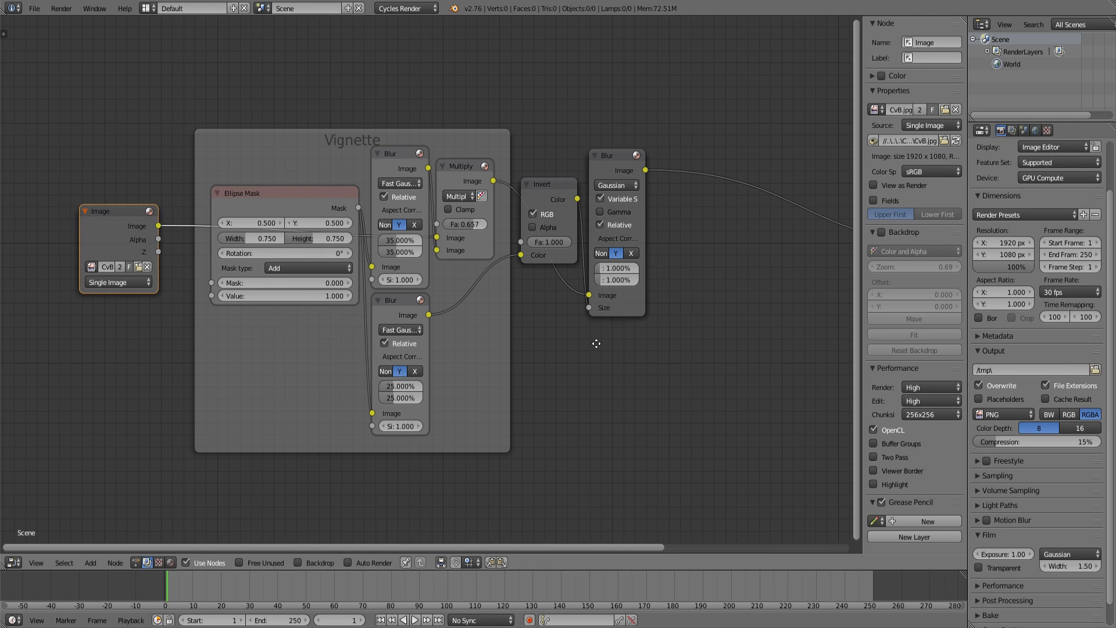
Nudge the Vignette frame slightly upward and deselect all nodes
middle_click_drag(596, 344, 508, 327)
scroll(509, 327, "down", 1)
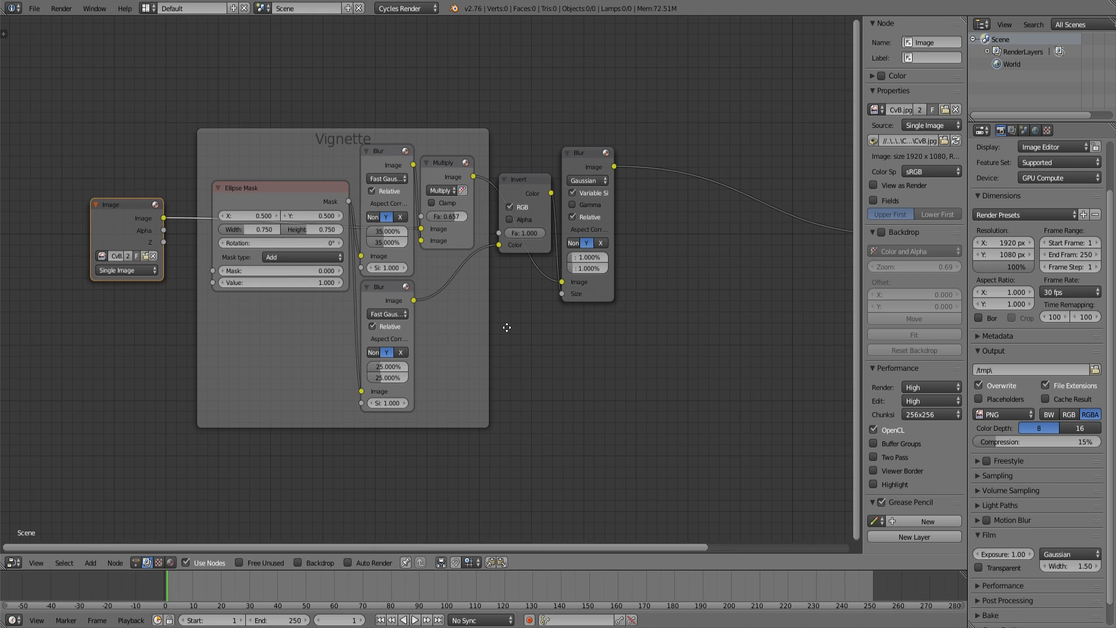
middle_click_drag(507, 328, 503, 338)
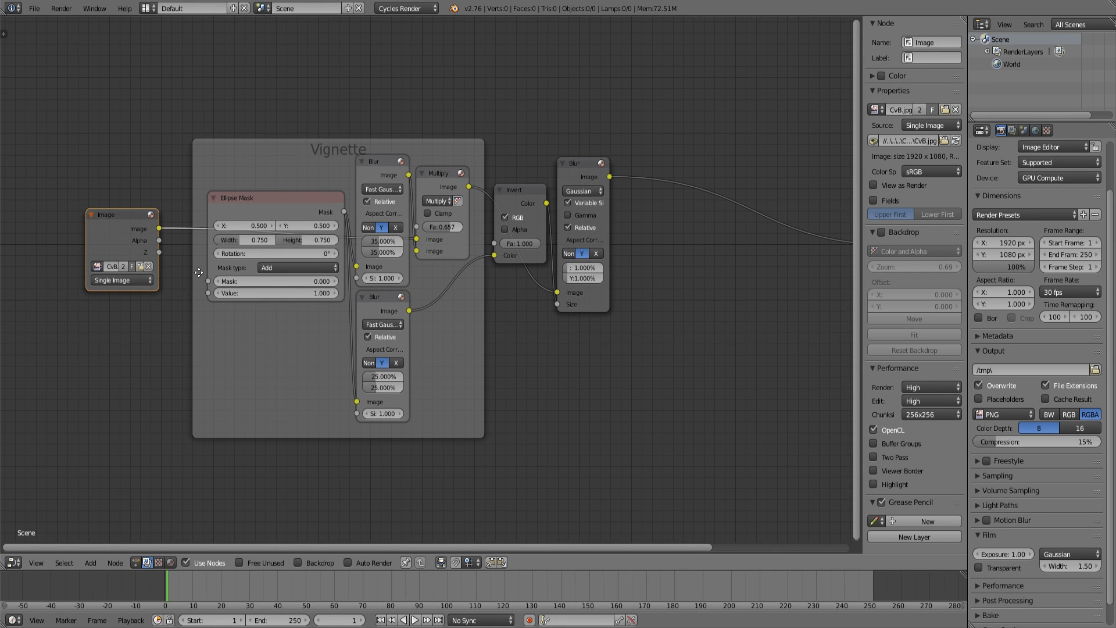
middle_click_drag(199, 272, 184, 298)
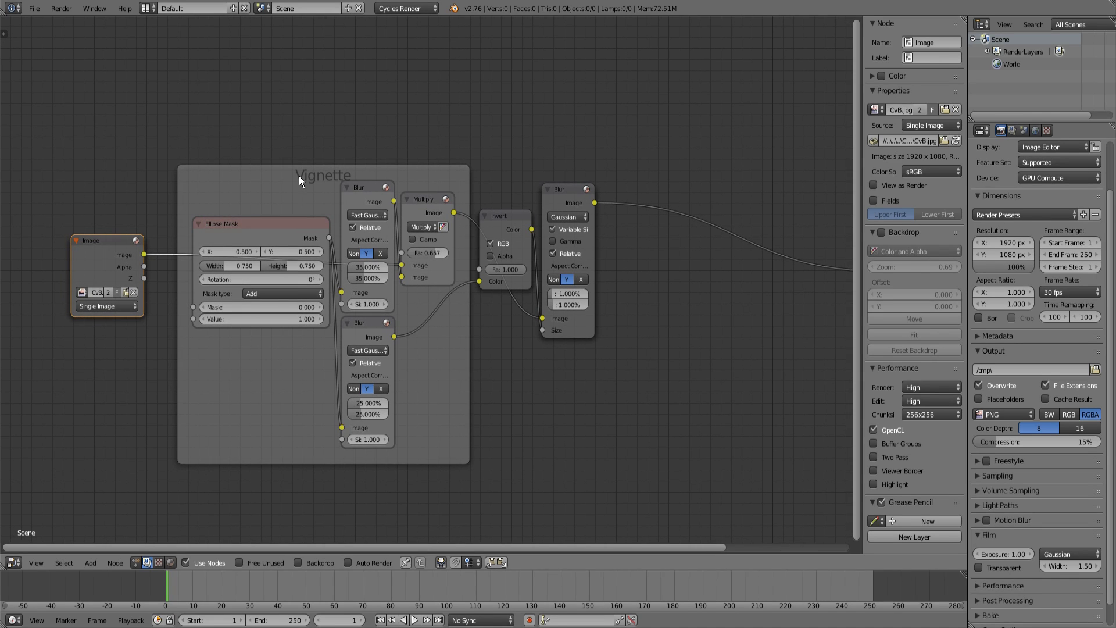
left_click_drag(299, 175, 302, 163)
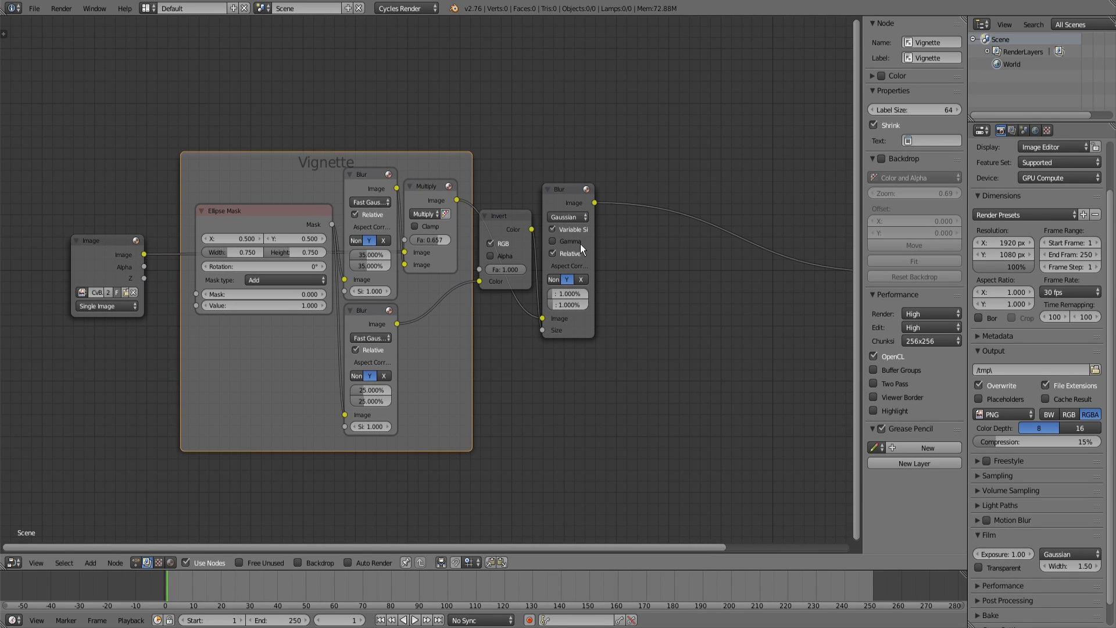
middle_click_drag(609, 274, 604, 273)
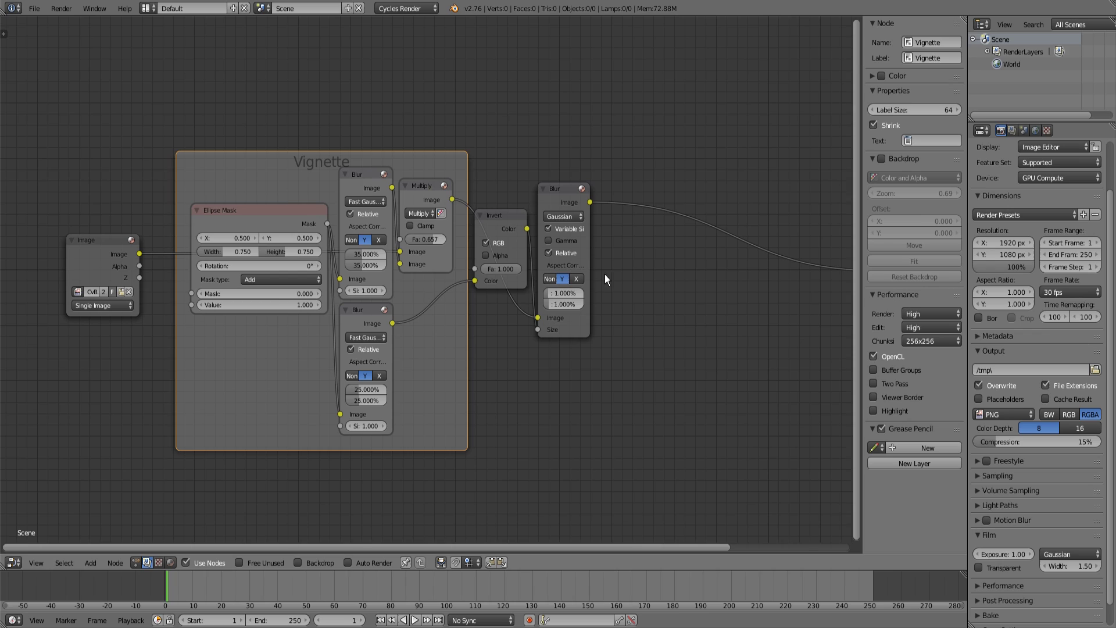
key("a")
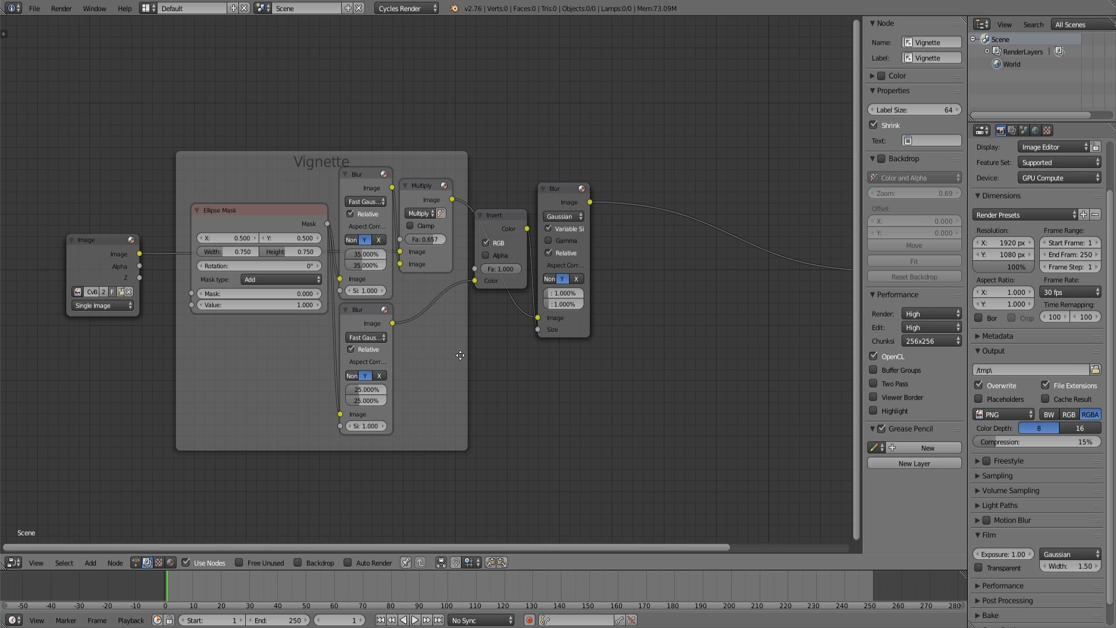
Mute the nodes in the Vignette frame plus the Invert and Gaussian Blur nodes, and enable the backdrop
middle_click_drag(460, 355, 466, 351)
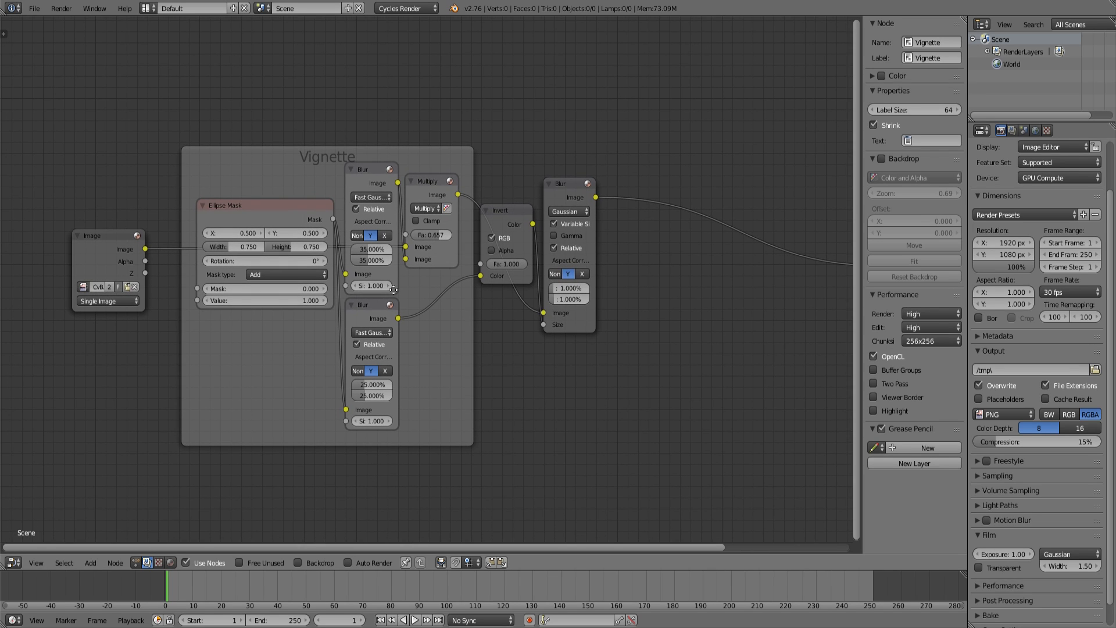
middle_click_drag(394, 289, 397, 309)
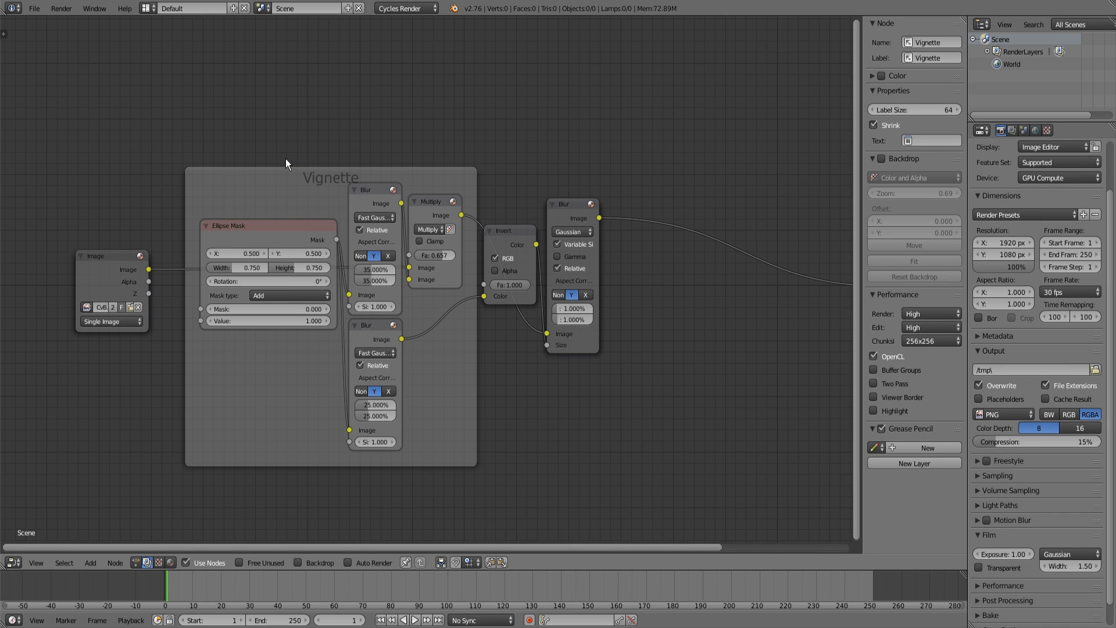
key("b")
left_click_drag(242, 81, 512, 375)
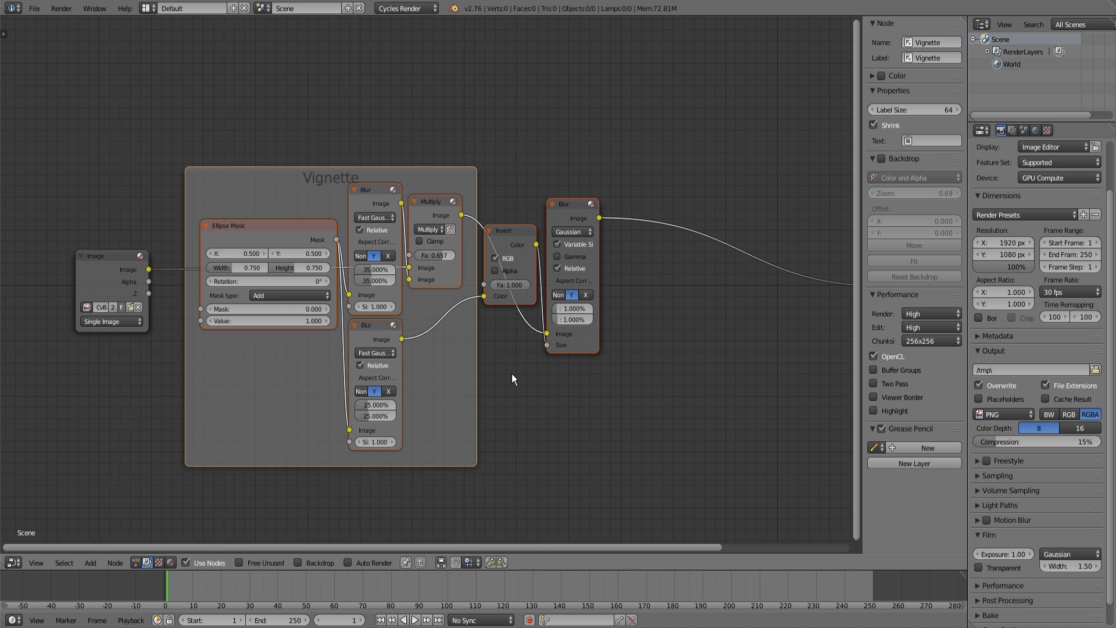
key("g")
middle_click_drag(581, 382, 542, 385)
key("a")
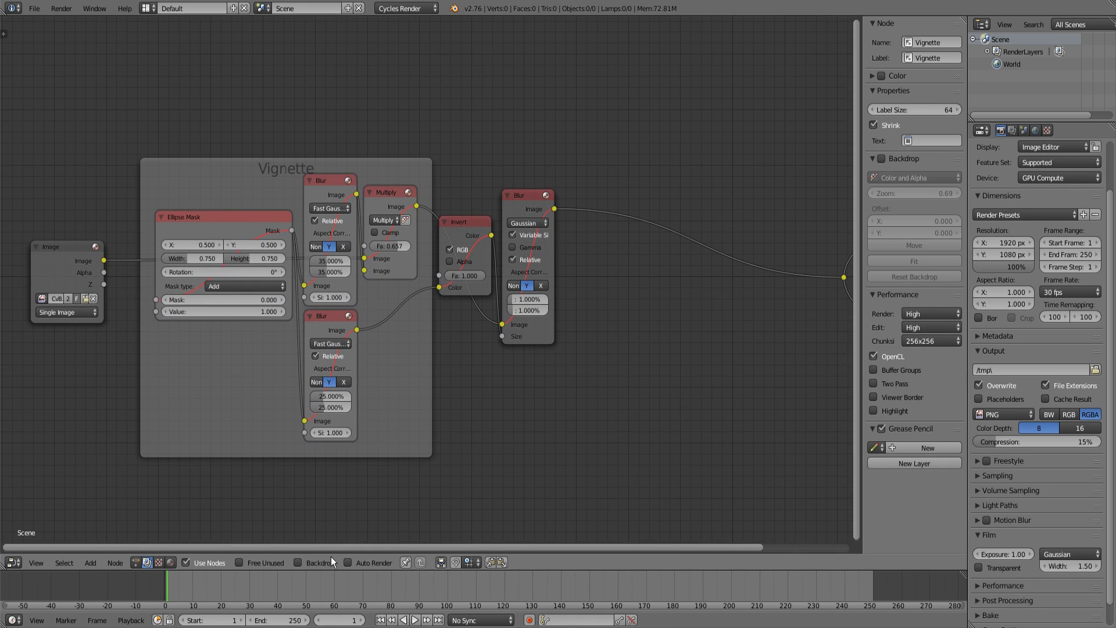
left_click(324, 561)
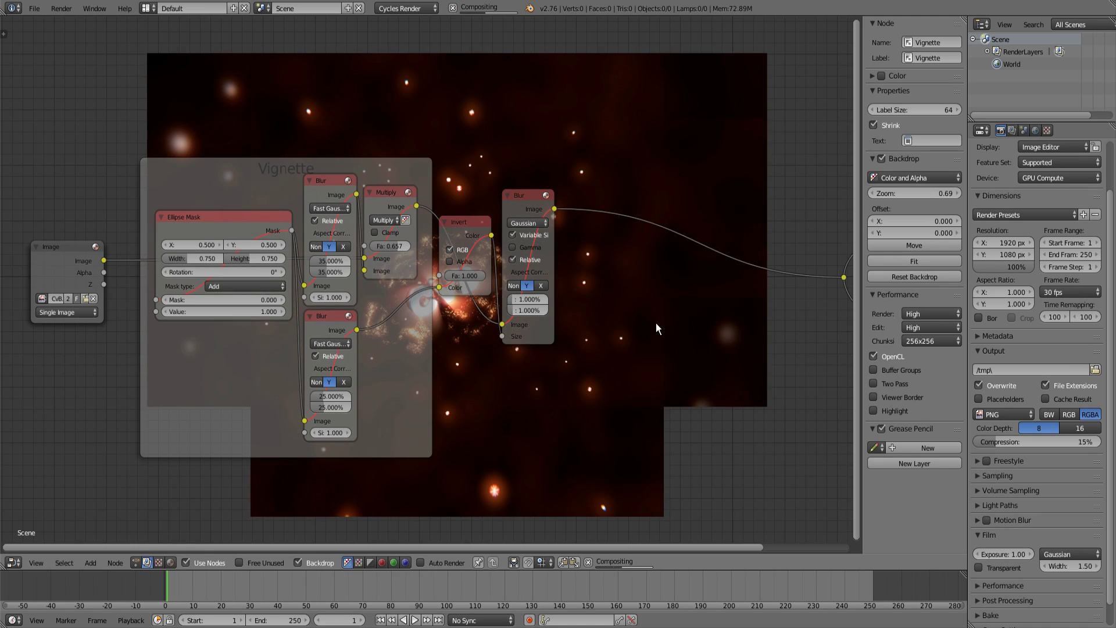
Add a Box Mask node below the Gaussian Blur node and connect its Mask output to the reroute feeding Viewer and Composite
middle_click_drag(655, 324, 449, 305)
scroll(394, 344, "up", 1)
scroll(449, 306, "up", 1)
key("shift+a")
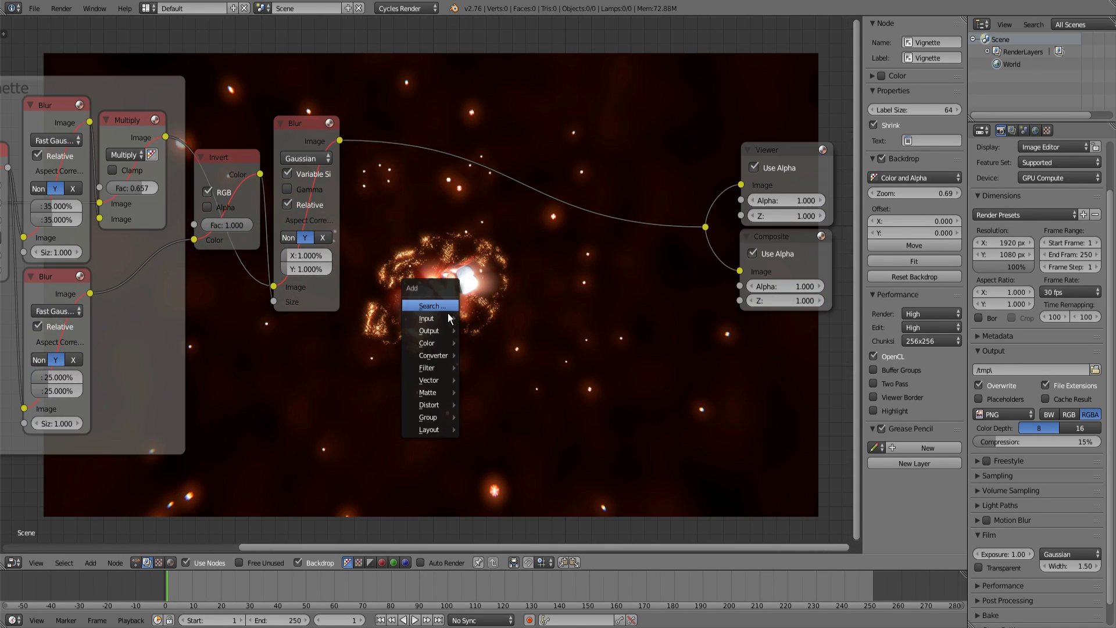
mouse_move(433, 393)
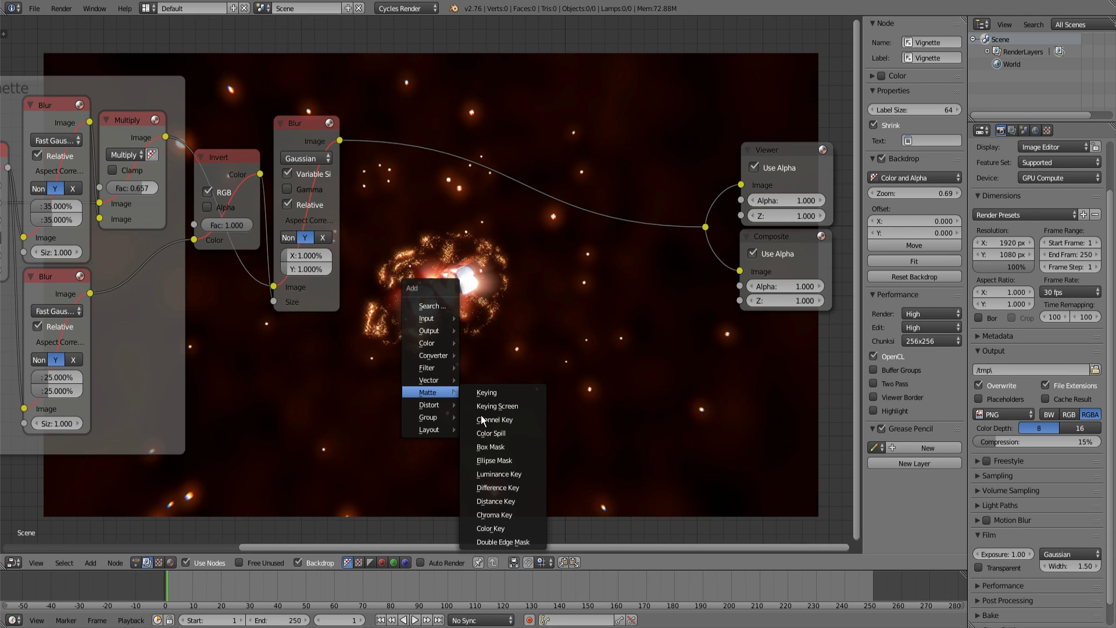
left_click(492, 447)
left_click(319, 340)
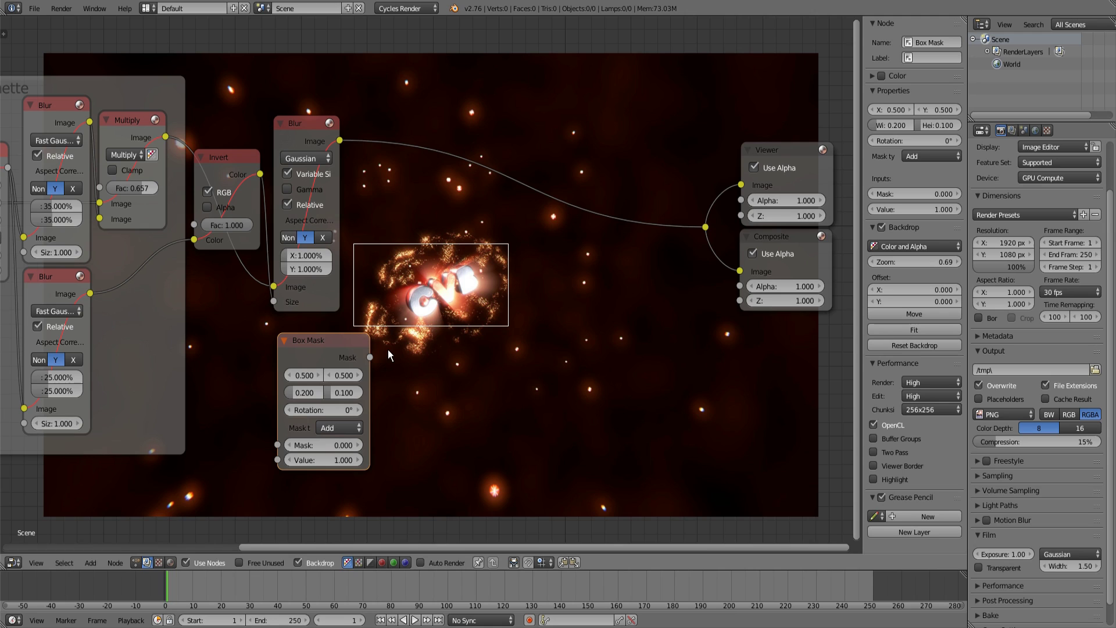
left_click_drag(370, 357, 705, 227)
Move the Box Mask node left, clear of the mask rectangle in the backdrop
middle_click_drag(406, 325, 513, 261)
scroll(483, 308, "up", 3)
left_click_drag(490, 339, 661, 326)
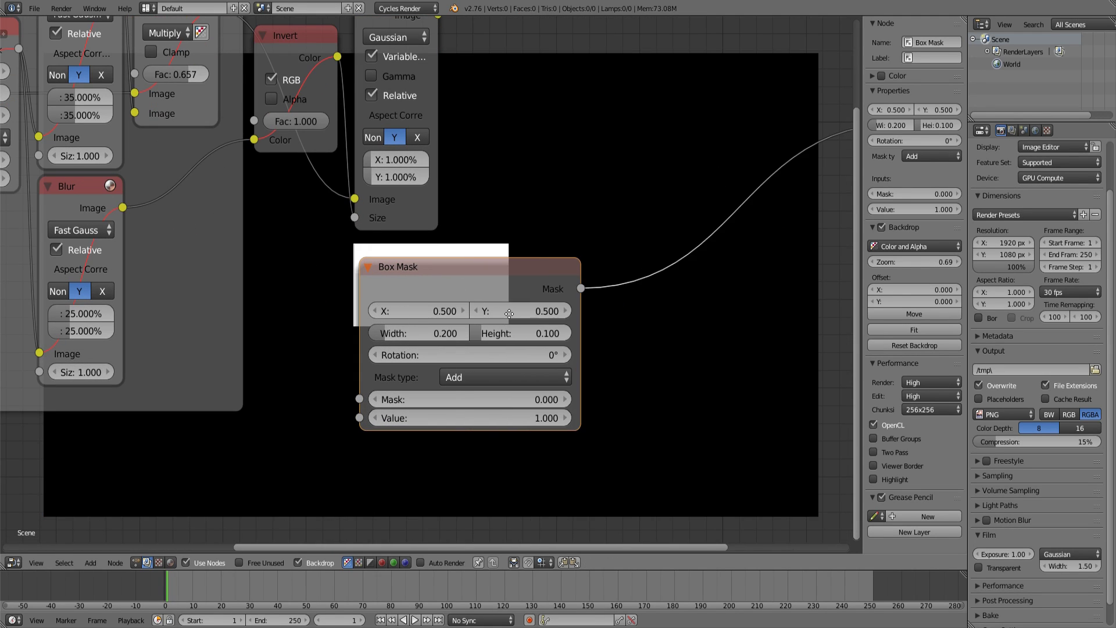
middle_click_drag(519, 280, 371, 323)
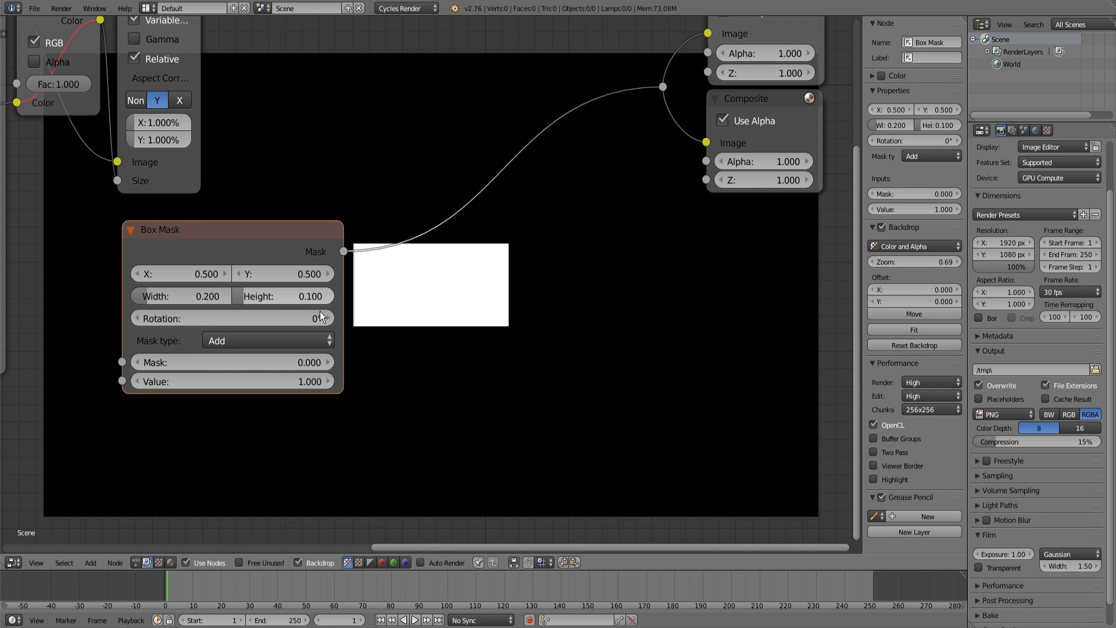
left_click_drag(243, 223, 235, 241)
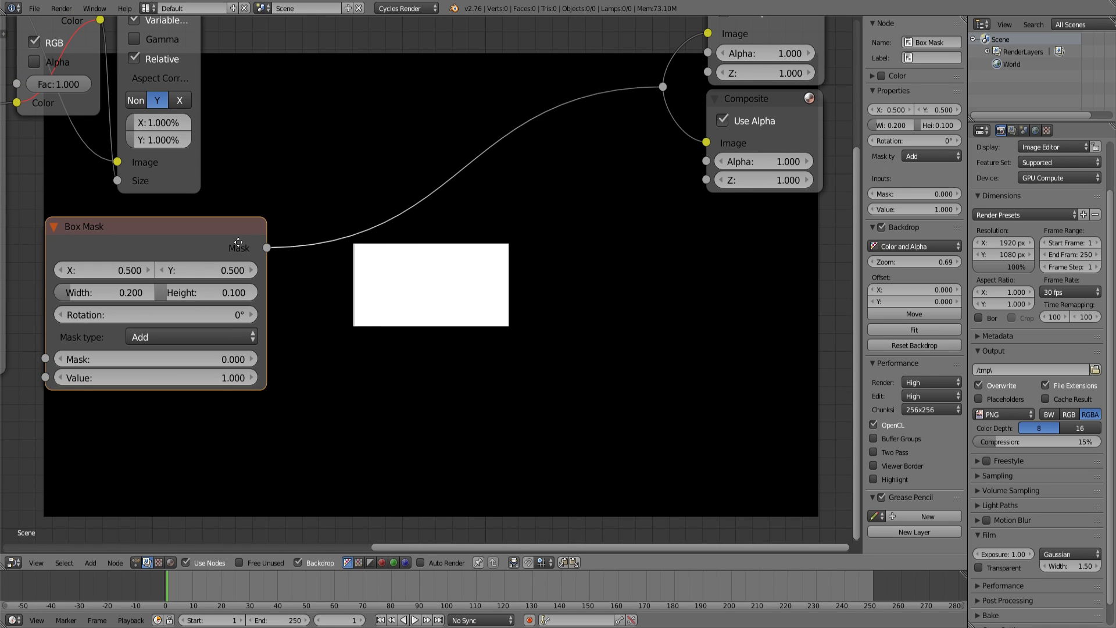
middle_click_drag(235, 241, 317, 267)
left_click_drag(210, 261, 177, 256)
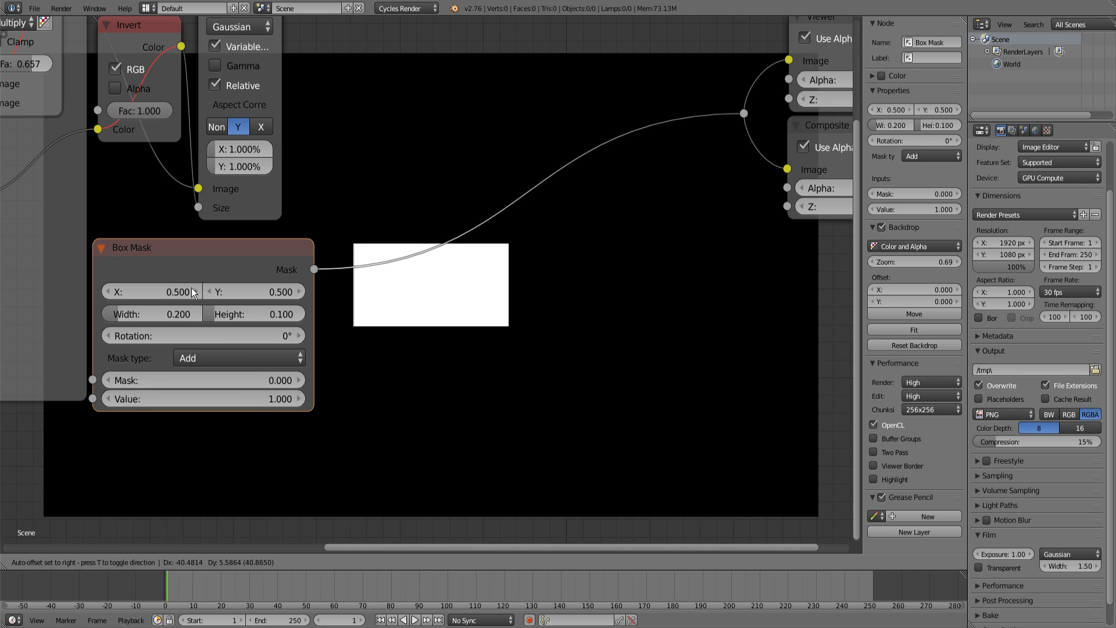
middle_click_drag(185, 344, 186, 354)
Set the Box Mask's width to 1.010 and nudge the node slightly upward
left_click_drag(151, 323, 256, 323)
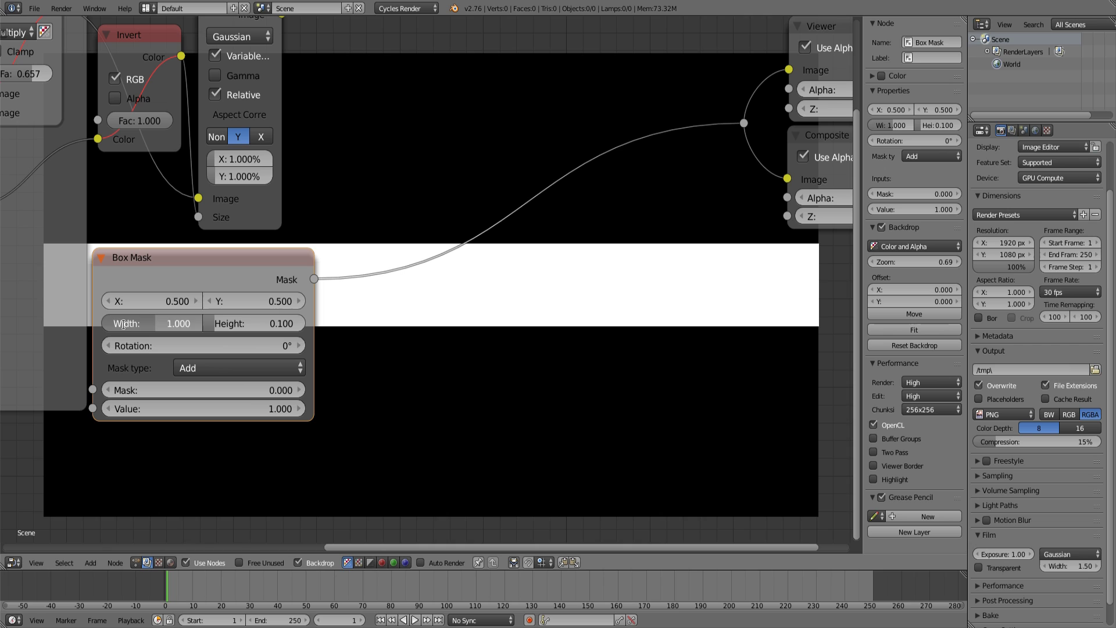
left_click(122, 324)
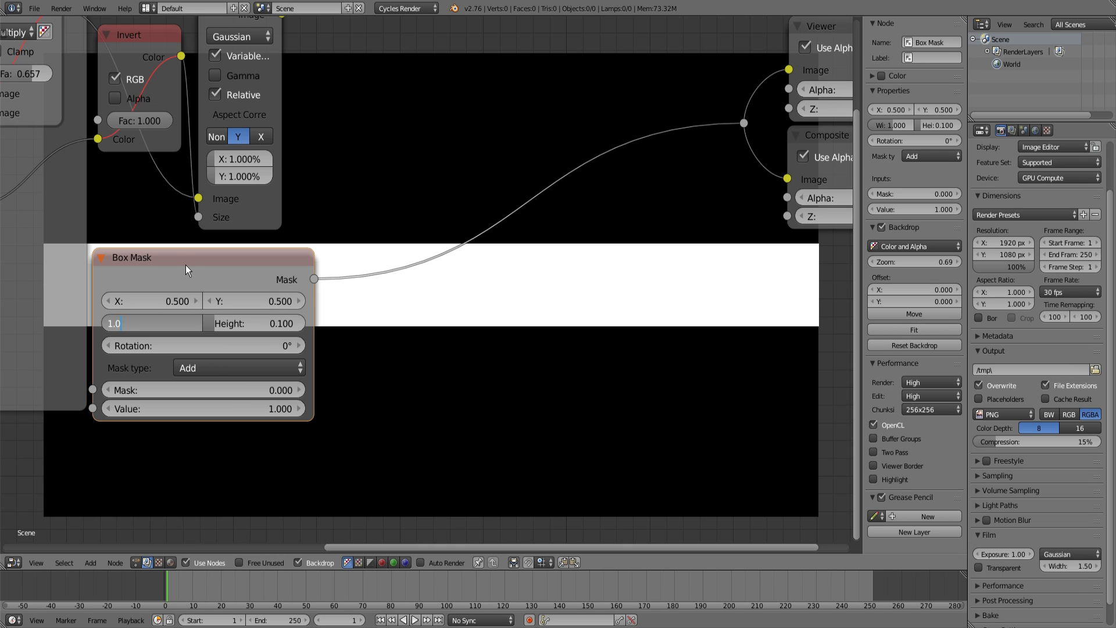
type("1")
key("Return")
middle_click_drag(261, 343, 289, 289)
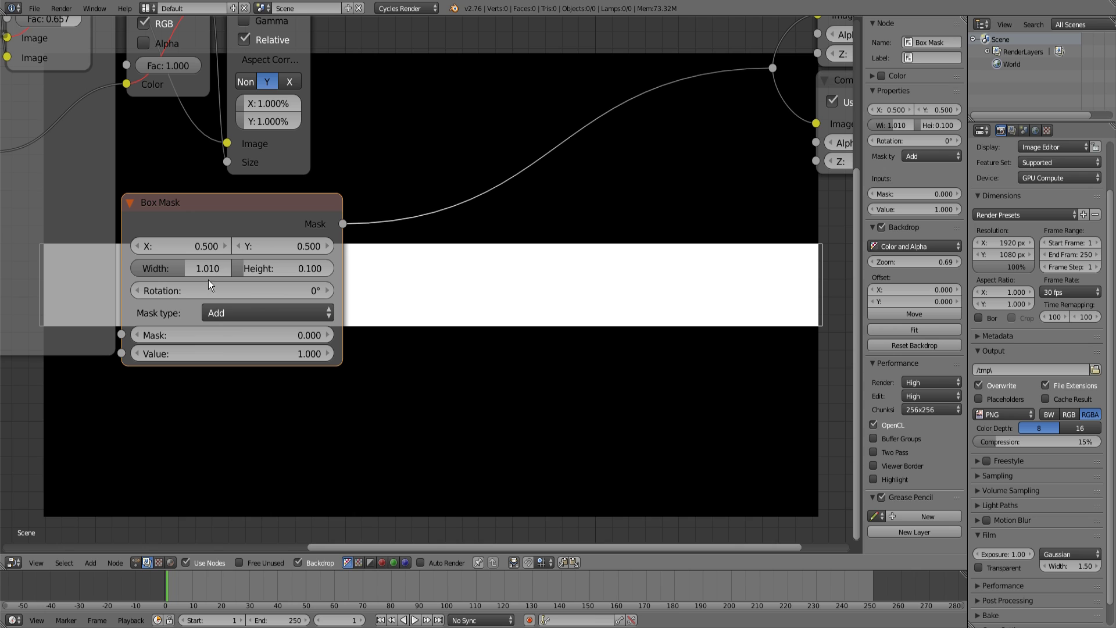
middle_click_drag(269, 296, 249, 321)
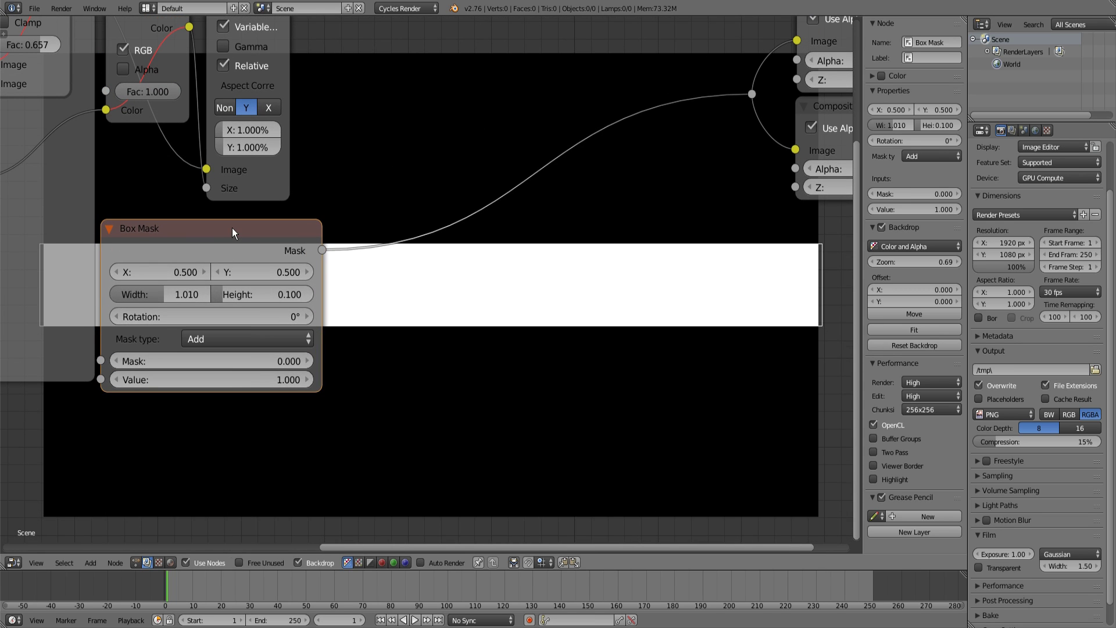
left_click_drag(232, 227, 237, 216)
middle_click_drag(265, 278, 267, 298)
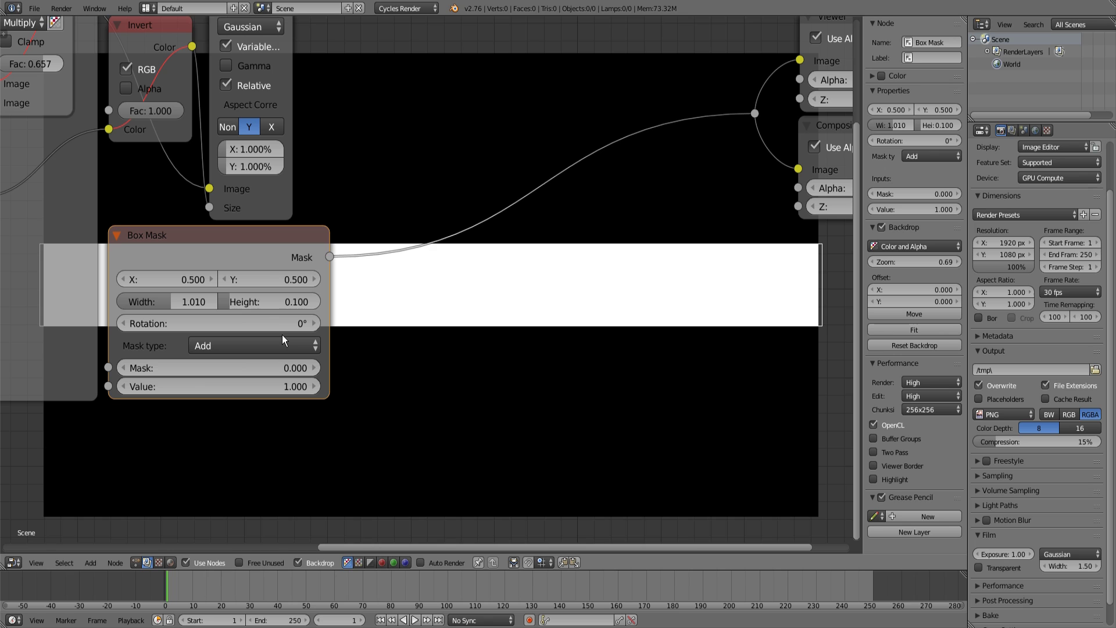
Try Box Mask heights of 0.560, 0.365 and 0.2
middle_click_drag(282, 335, 344, 254)
scroll(348, 328, "up", 1)
middle_click_drag(349, 337, 334, 307)
scroll(333, 301, "up", 1)
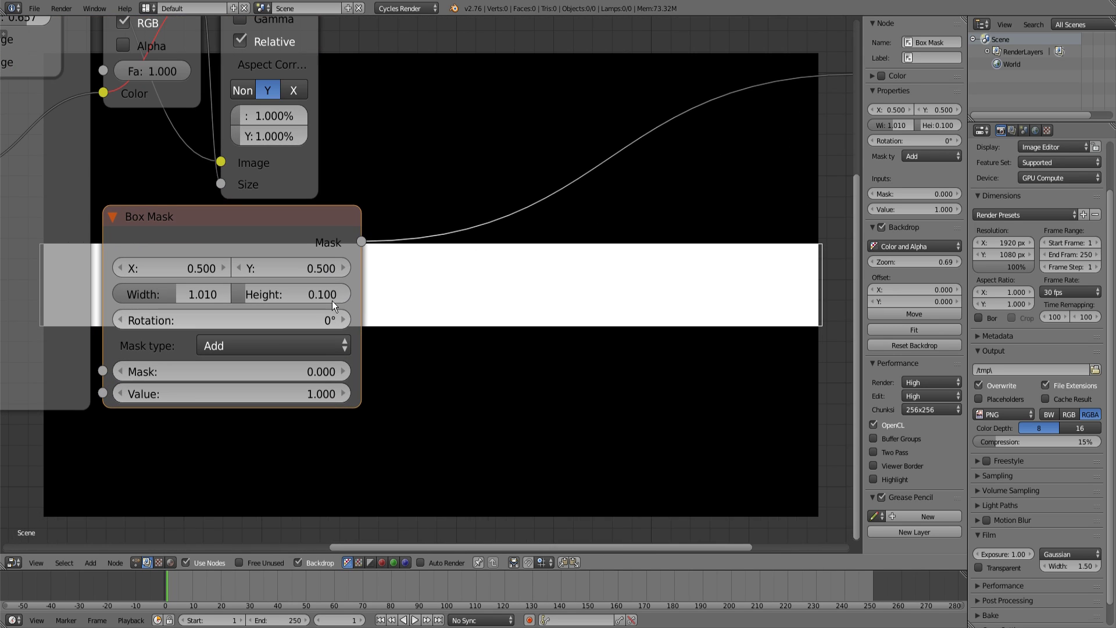
left_click_drag(304, 303, 391, 288)
right_click(263, 294)
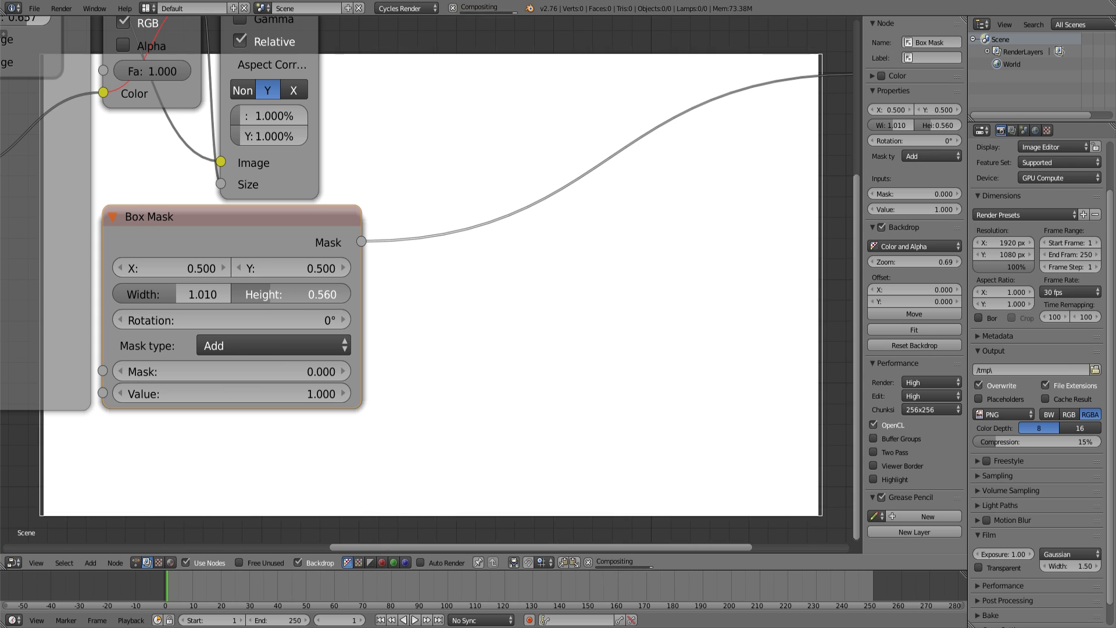
left_click_drag(291, 295, 267, 295)
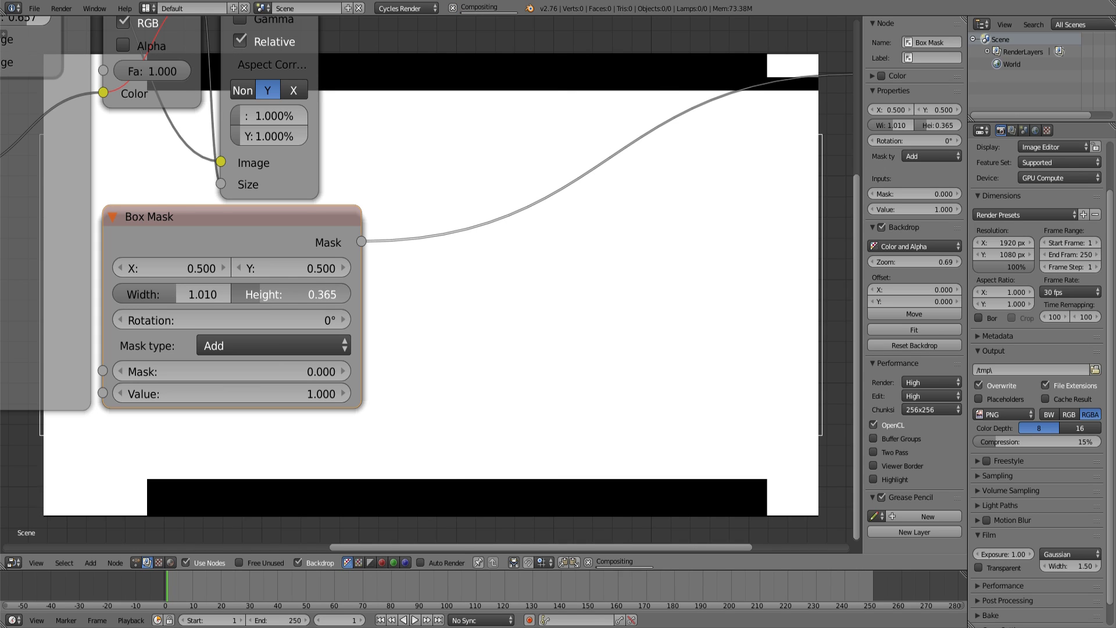
left_click(291, 294)
type(".")
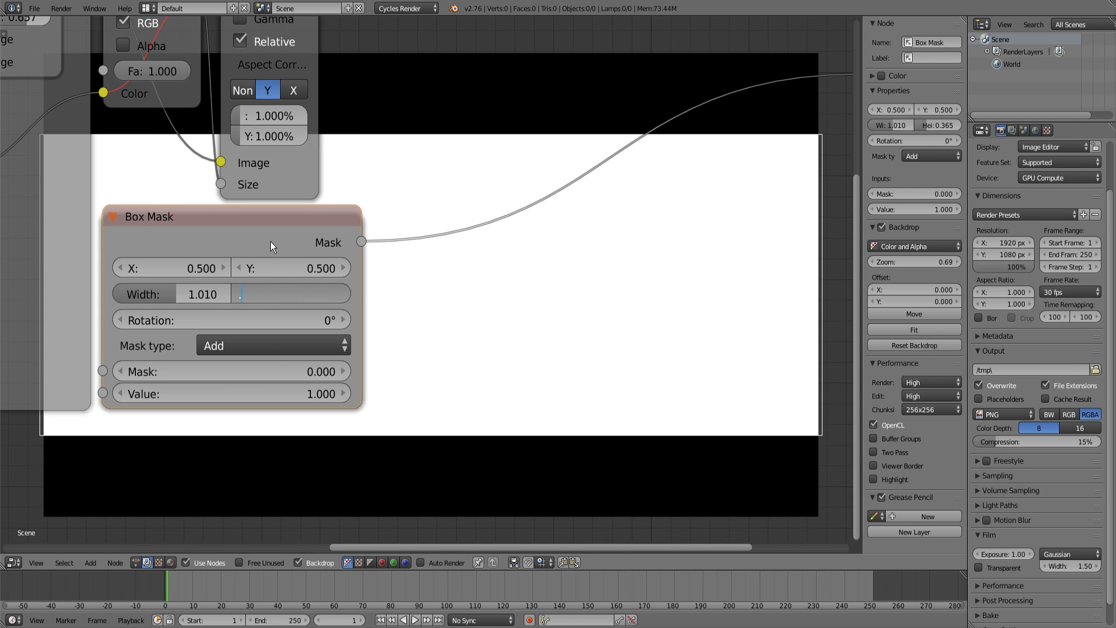
type("2")
key("Return")
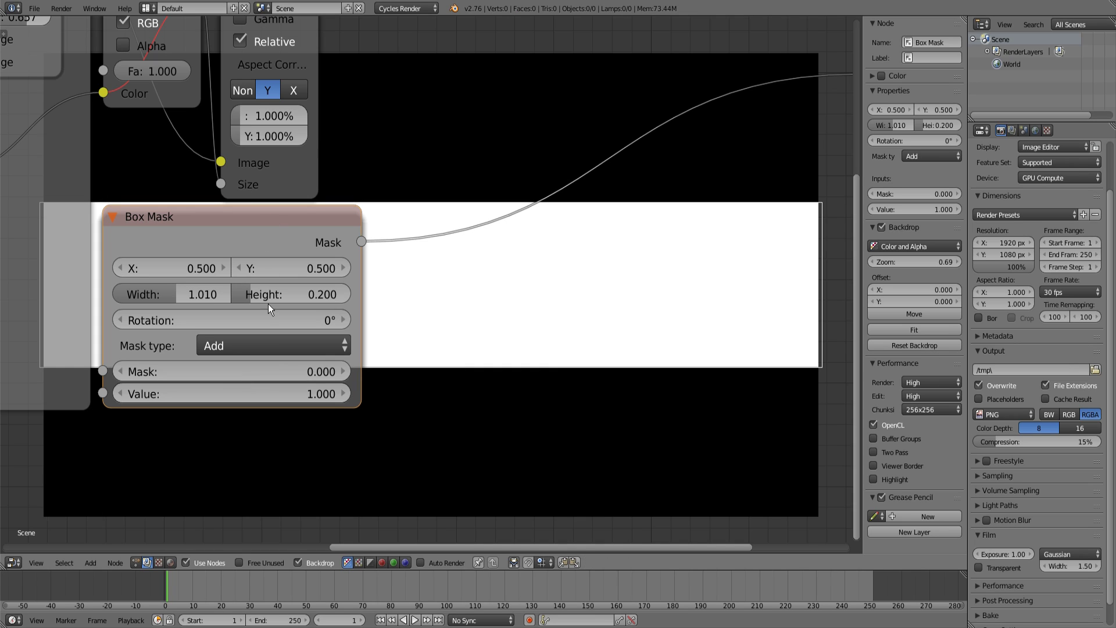
Set the Box Mask's height to 0.4
left_click(312, 295)
type(".")
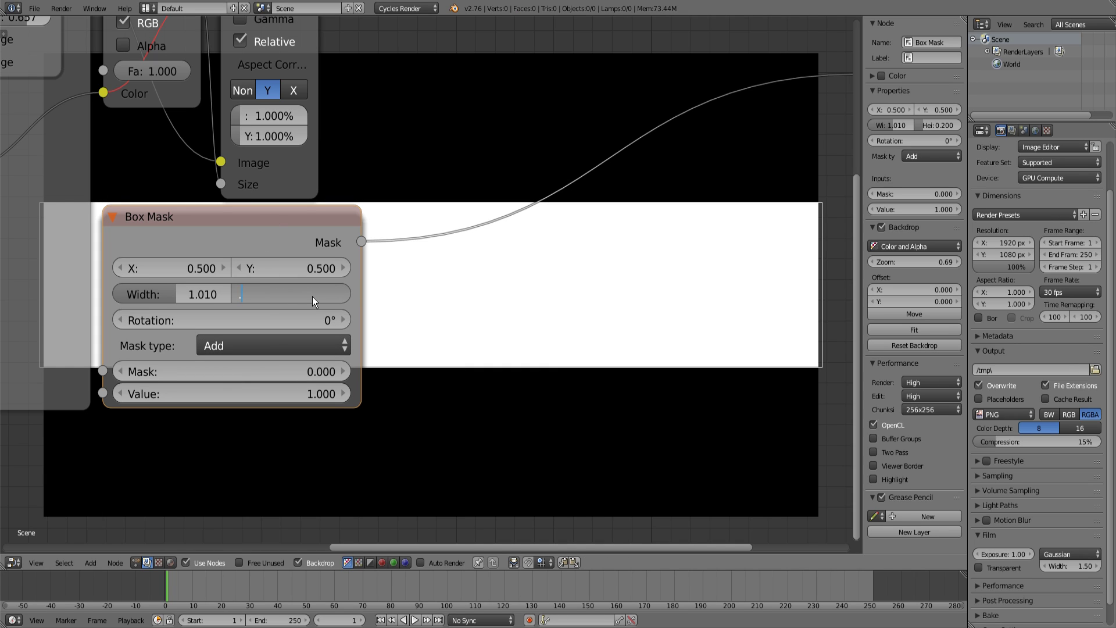
type("4")
key("Return")
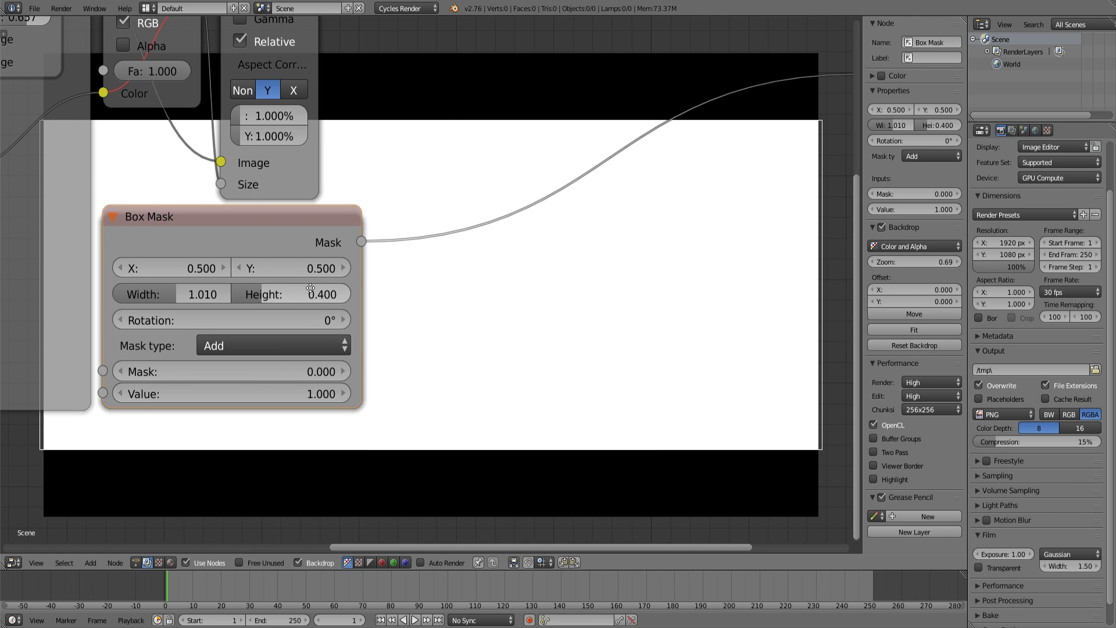
Add a Mix node and wire it between the Gaussian Blur node's Image output and the reroute feeding Viewer and Composite
middle_click_drag(313, 293, 356, 322)
scroll(370, 218, "down", 3)
middle_click_drag(339, 243, 312, 349)
key("shift+a")
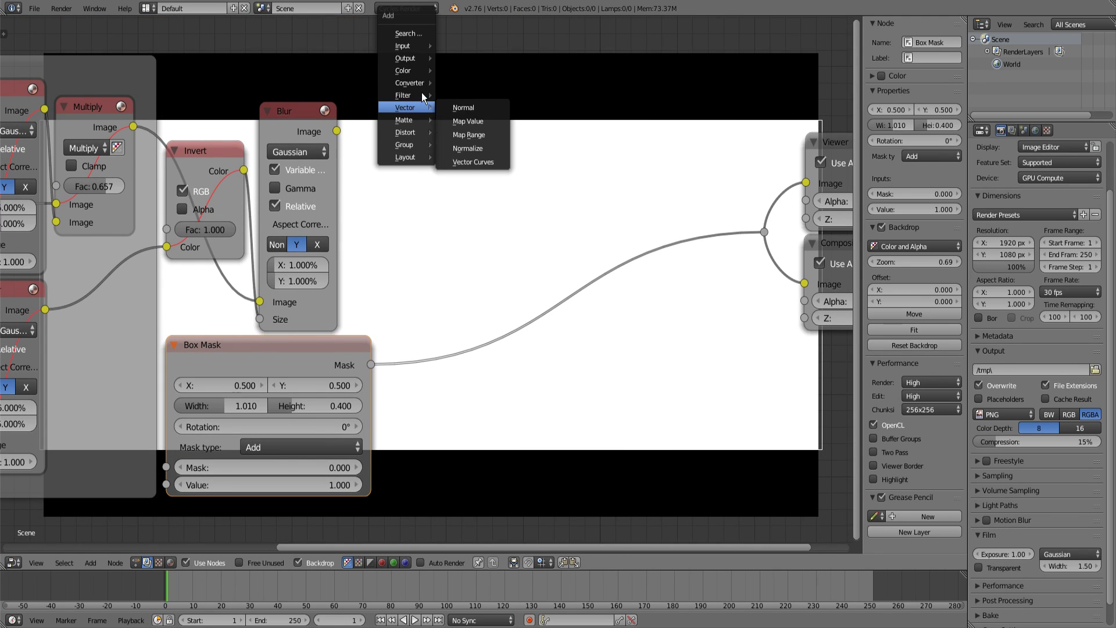
mouse_move(428, 70)
left_click(465, 70)
left_click(442, 73)
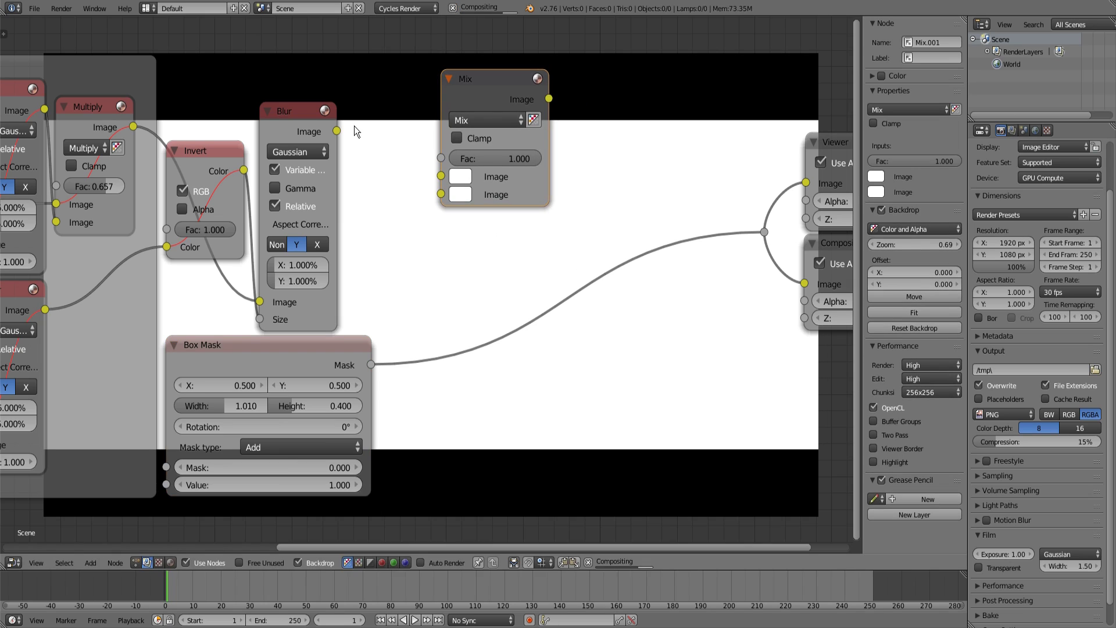
left_click_drag(337, 130, 441, 175)
left_click_drag(549, 98, 764, 232)
Set the new Mix node's blend type to Multiply and connect the Box Mask output to its second Image input
middle_click_drag(467, 123, 465, 39)
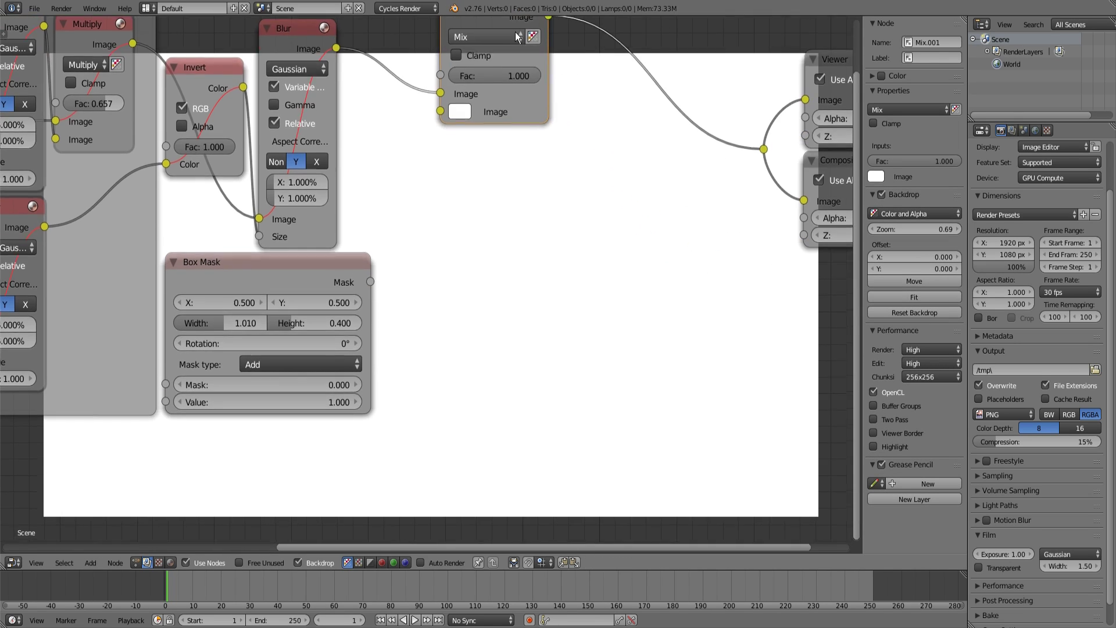
left_click(491, 35)
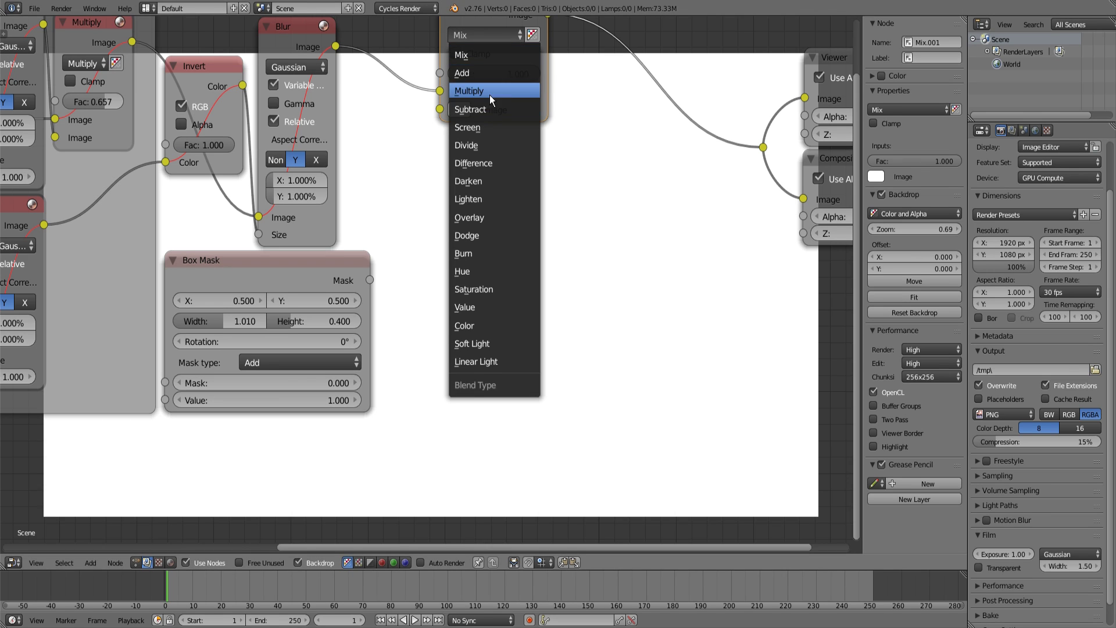
left_click(489, 93)
left_click_drag(517, 112, 370, 281)
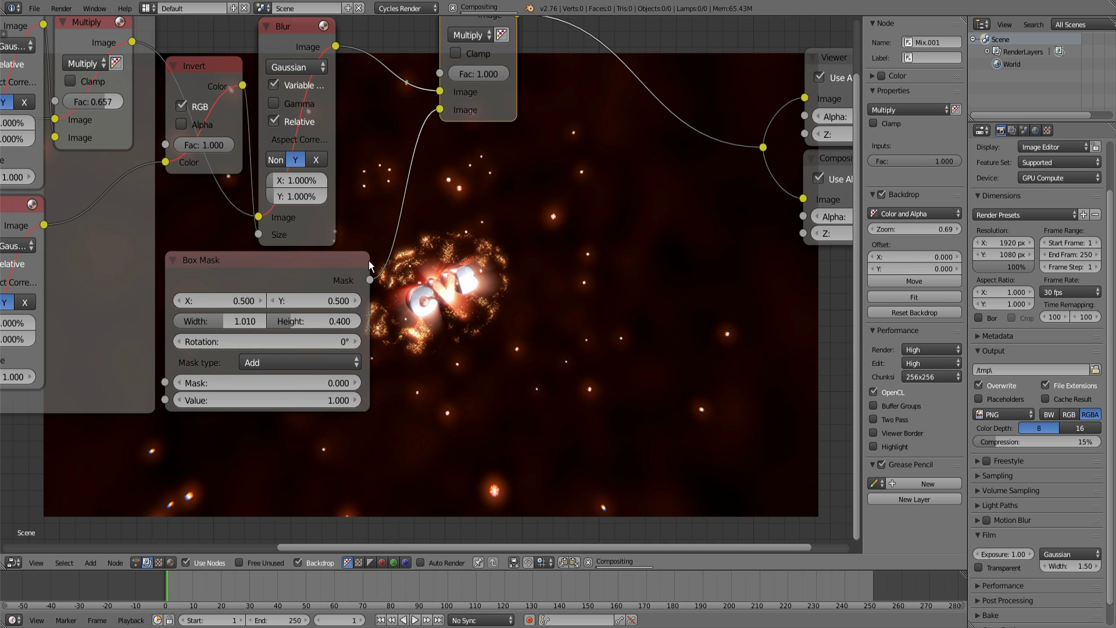
Move the new Multiply node farther down and to the right, clear of the Gaussian Blur node
scroll(424, 157, "down", 2)
middle_click_drag(470, 50, 458, 131)
left_click_drag(463, 113, 541, 211)
middle_click_drag(512, 253, 407, 236)
Set the Box Mask's height to 0.559
scroll(408, 236, "up", 1)
middle_click_drag(221, 351, 345, 333)
scroll(442, 340, "up", 2)
scroll(442, 340, "up", 1)
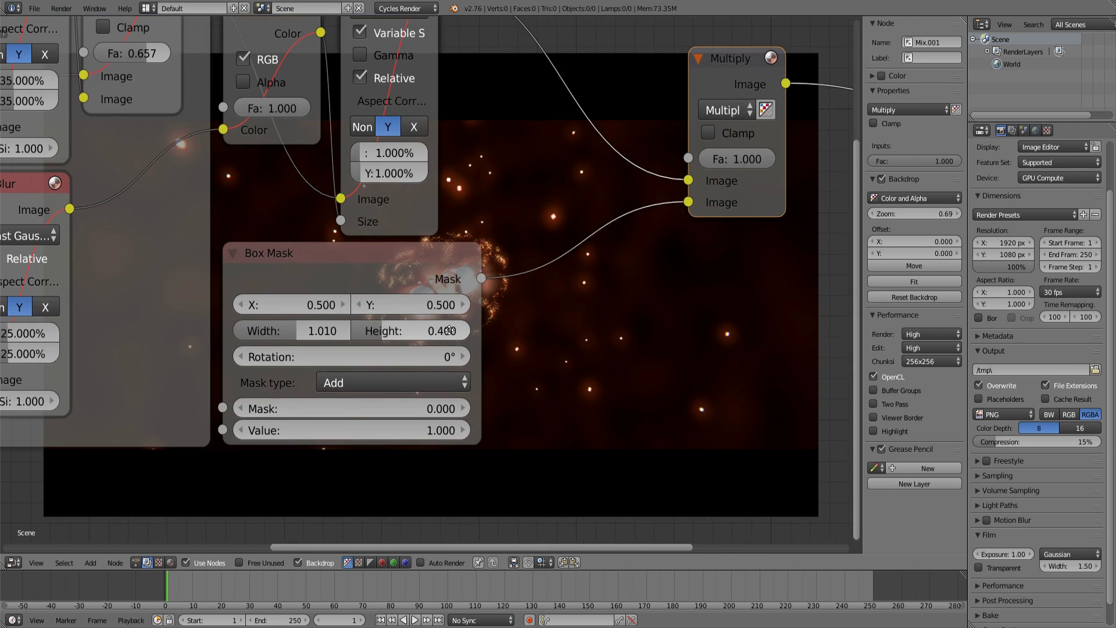
middle_click_drag(442, 340, 343, 325)
left_click_drag(292, 308, 355, 307)
Move the new Multiply node up beside the Gaussian Blur node, above the level of the Box Mask node
middle_click_drag(522, 236, 532, 256)
scroll(532, 255, "down", 4)
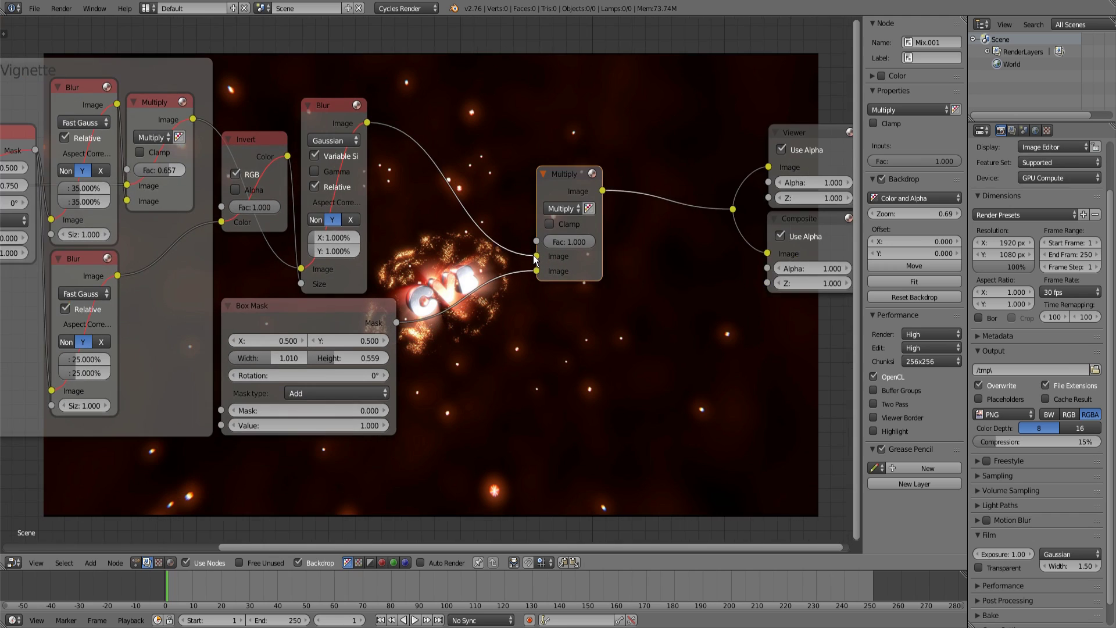
scroll(553, 216, "up", 2)
left_click_drag(587, 162, 529, 97)
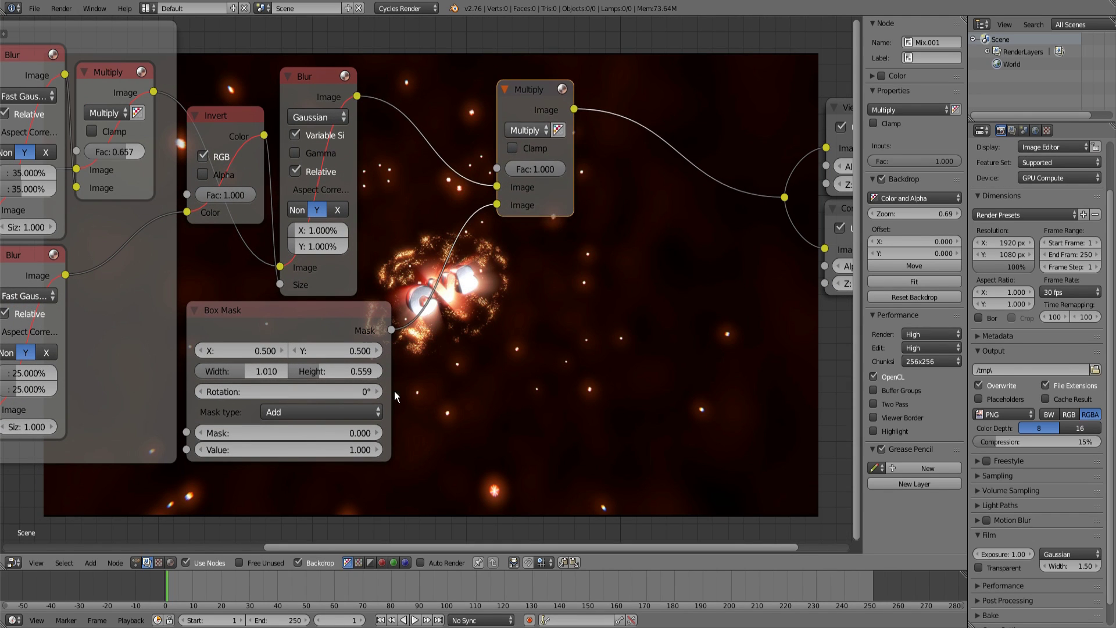
scroll(349, 362, "down", 1)
middle_click_drag(341, 356, 268, 304)
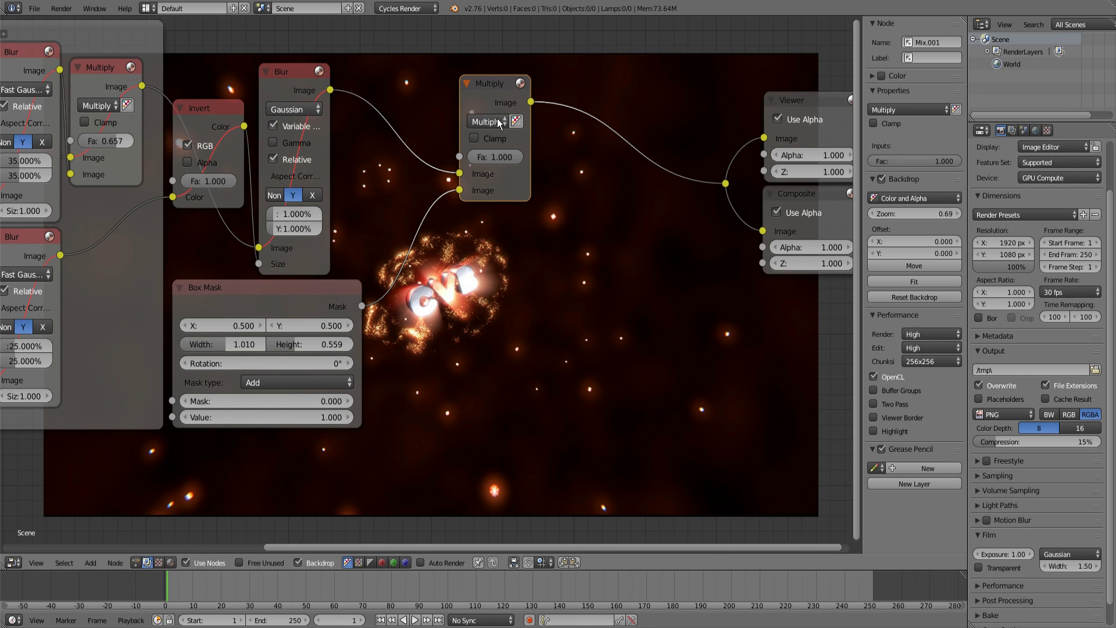
Change the new node's blend type to Mix and move the Box Mask link from its second Image input to Fac
left_click(497, 123)
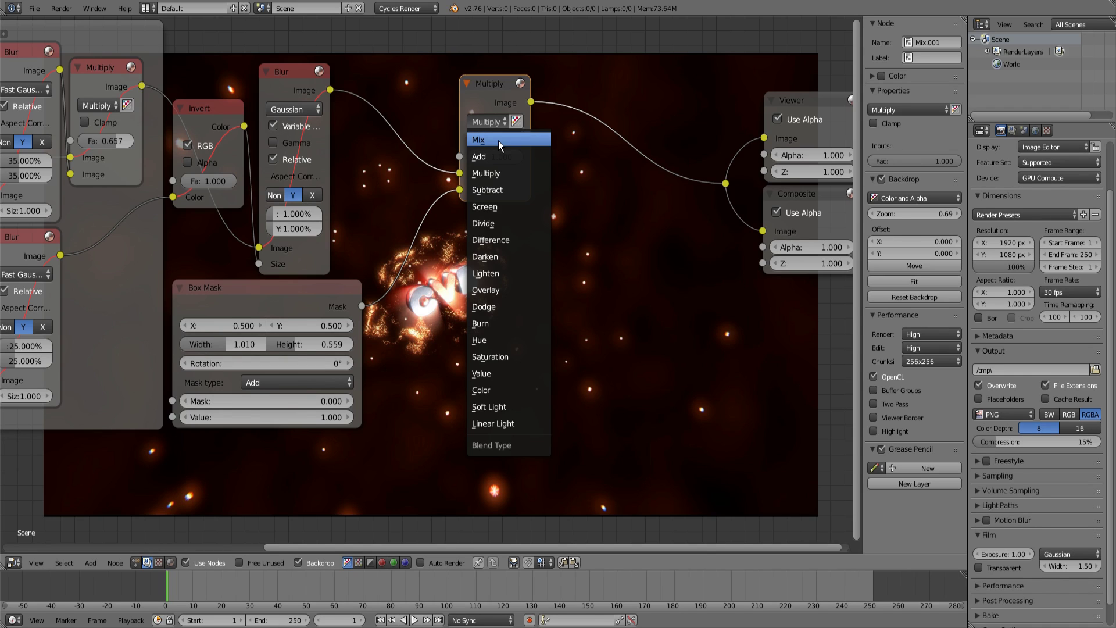
left_click(498, 140)
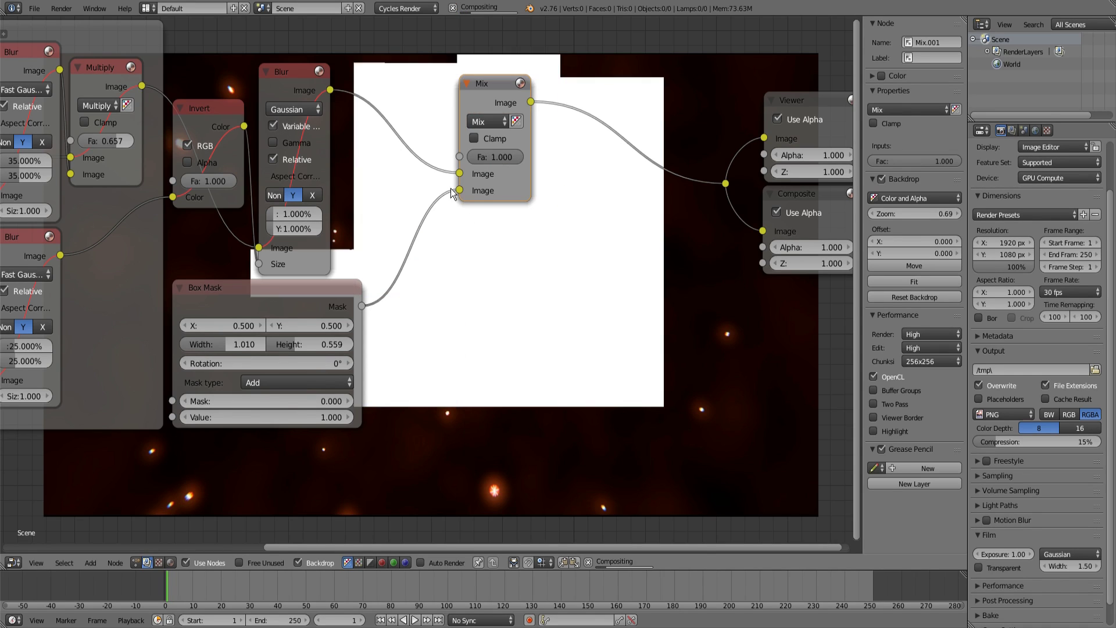
middle_click_drag(451, 188, 456, 207)
mouse_move(466, 211)
left_mouse_down()
mouse_move(435, 202)
mouse_move(453, 171)
mouse_move(473, 198)
left_mouse_up()
scroll(481, 243, "up", 2)
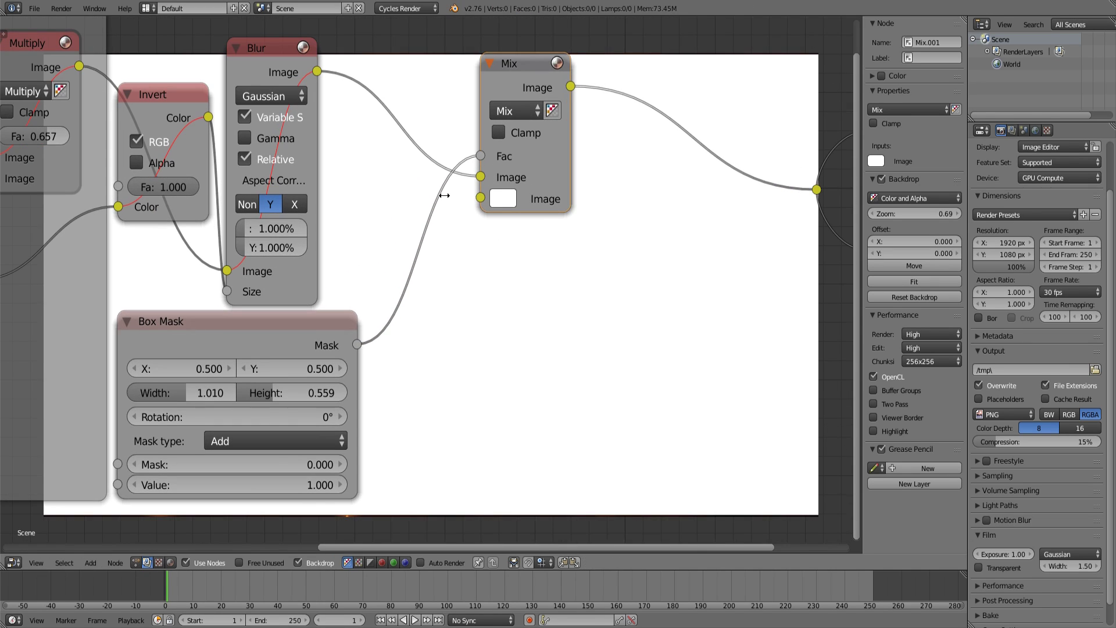
Set the Box Mask's height to 0.329 and move the Gaussian Blur link to the Mix node's second Image input
scroll(444, 195, "down", 1)
mouse_move(295, 376)
left_mouse_down()
mouse_move(271, 376)
mouse_move(287, 377)
left_mouse_up()
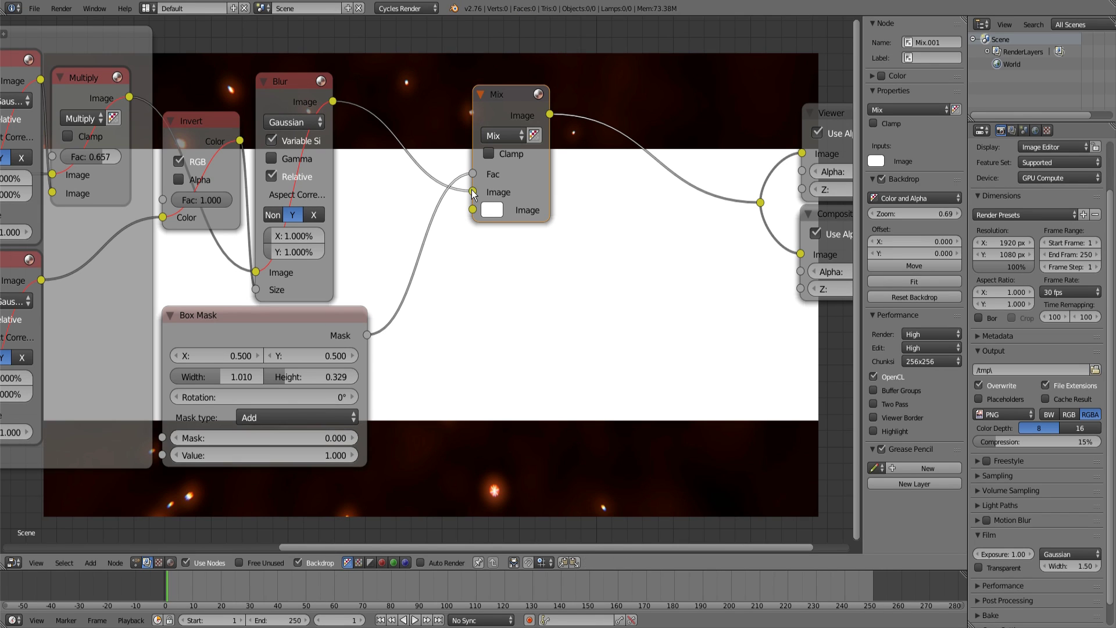
left_click_drag(473, 190, 472, 209)
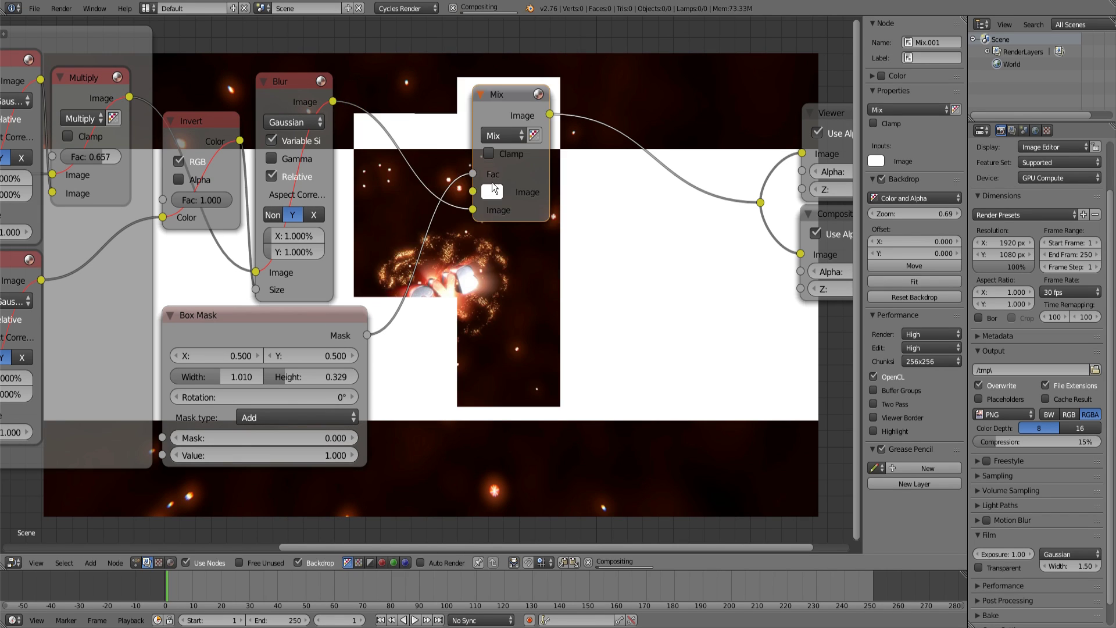
Try blue, green and orange as the Mix node's first Image color, and set it to black
middle_click_drag(489, 205, 477, 263)
left_click(474, 270)
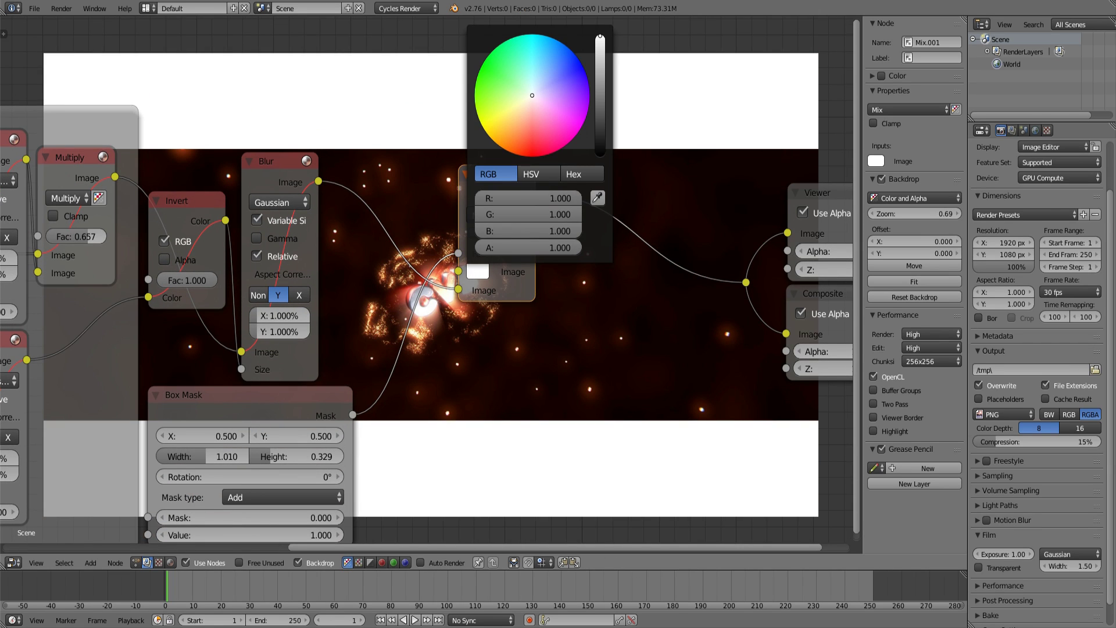
mouse_move(542, 124)
left_mouse_down()
mouse_move(558, 151)
mouse_move(566, 84)
mouse_move(485, 60)
left_mouse_up()
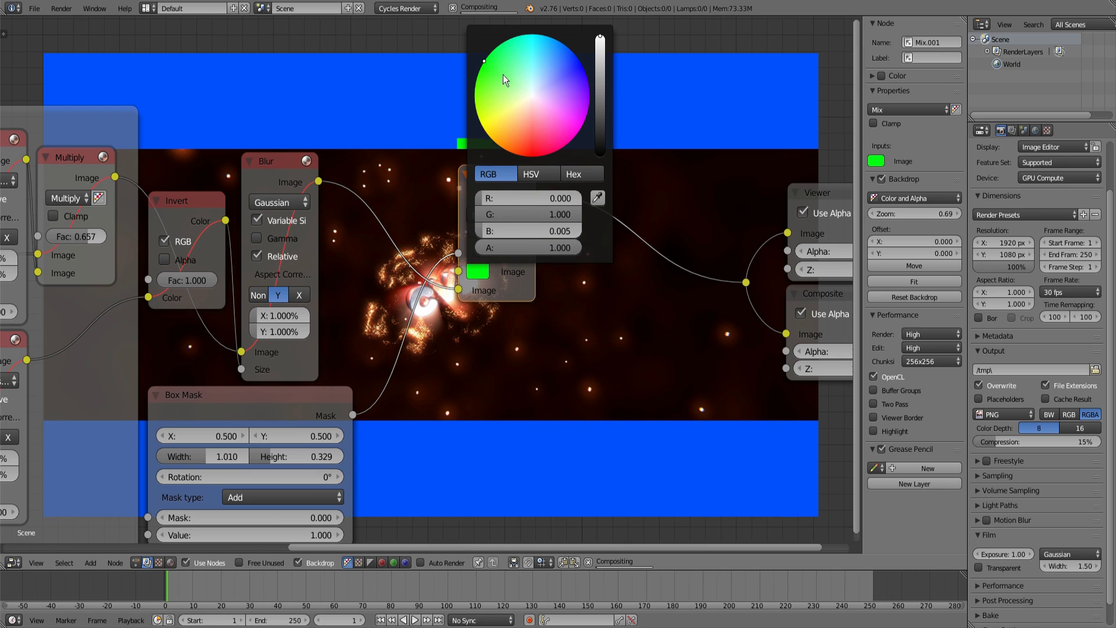
left_click_drag(493, 138, 511, 154)
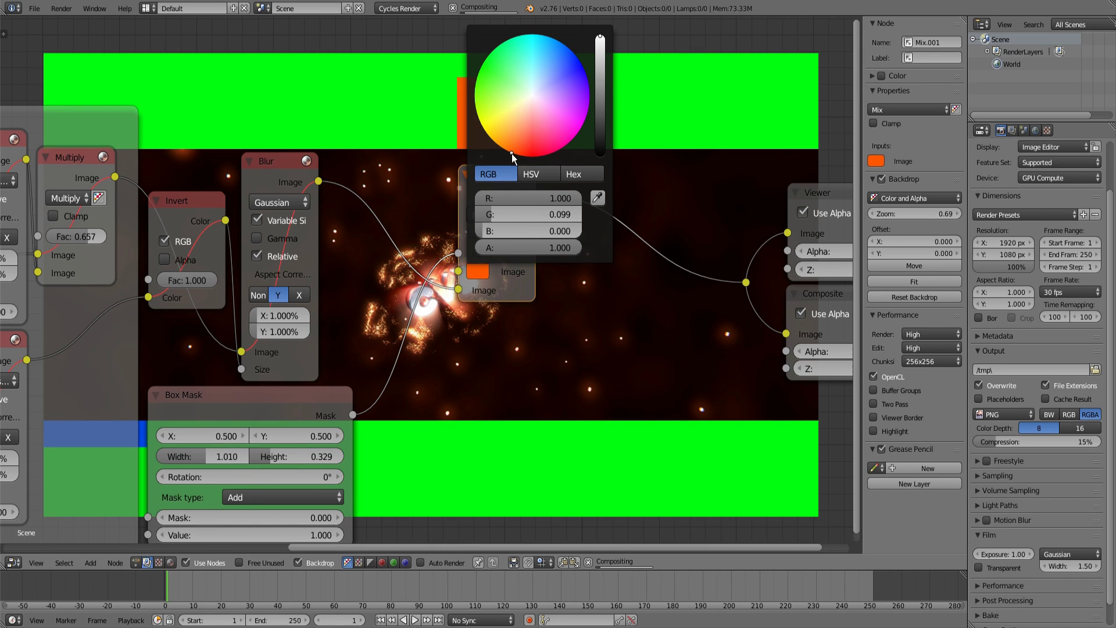
left_click_drag(601, 87, 600, 155)
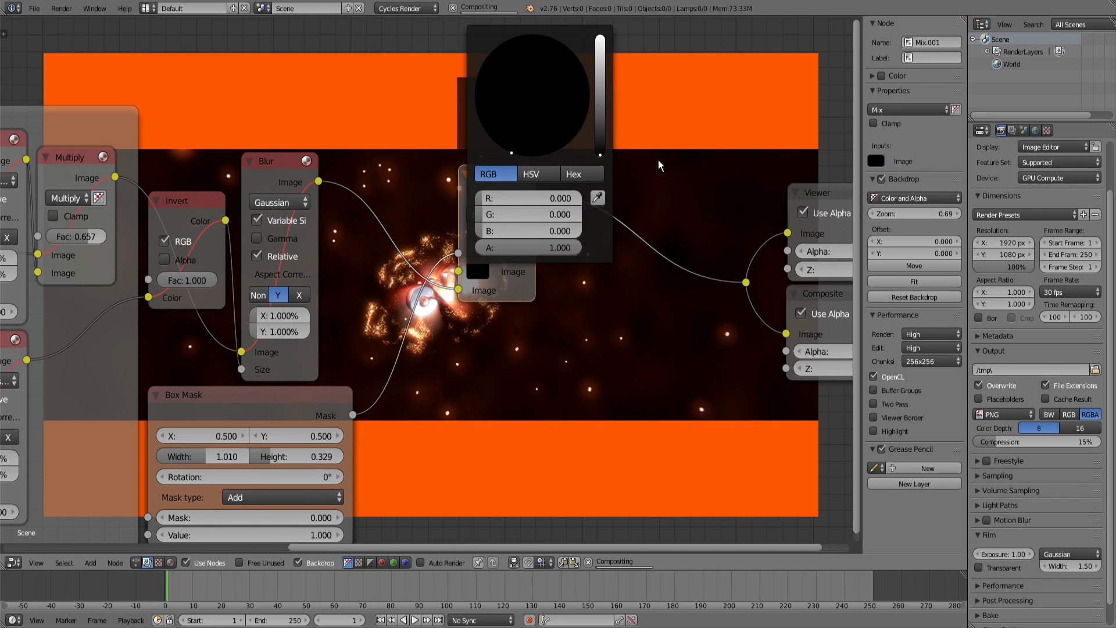
Reposition the Mix node closer to the Gaussian Blur node and clear the node selection
left_click_drag(487, 181, 532, 193)
right_click(533, 199)
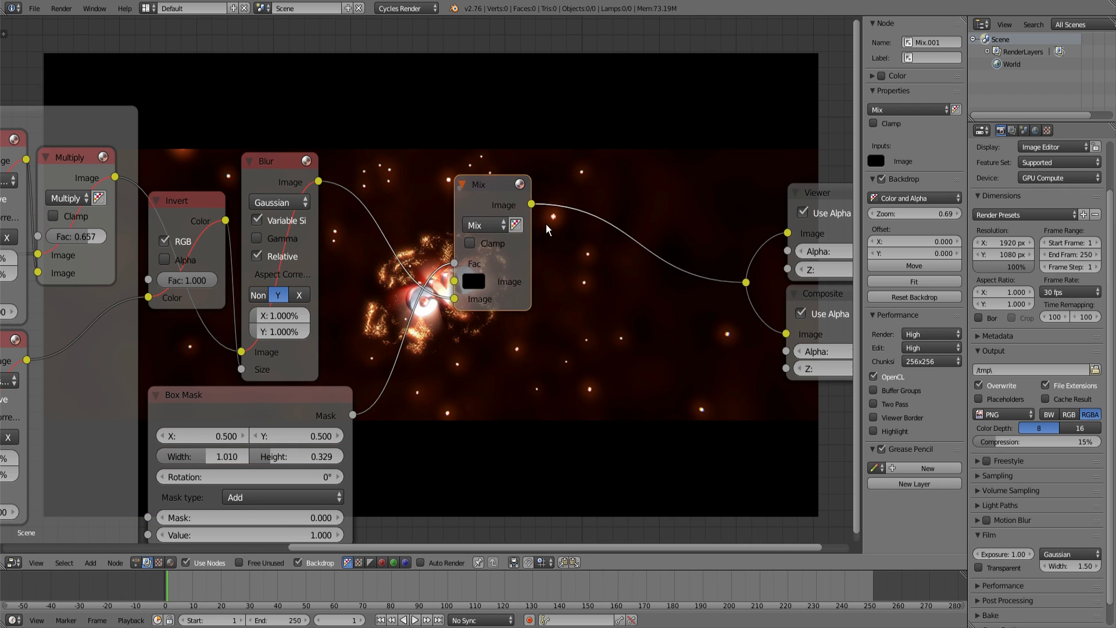
scroll(485, 203, "down", 2)
key("a")
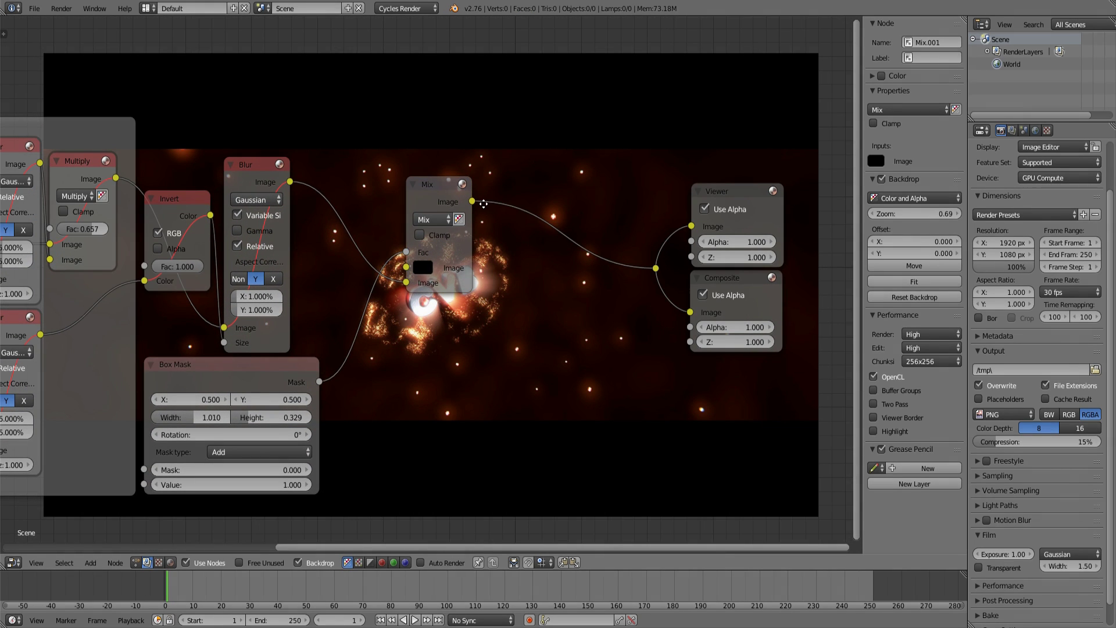
middle_click_drag(419, 253, 412, 251)
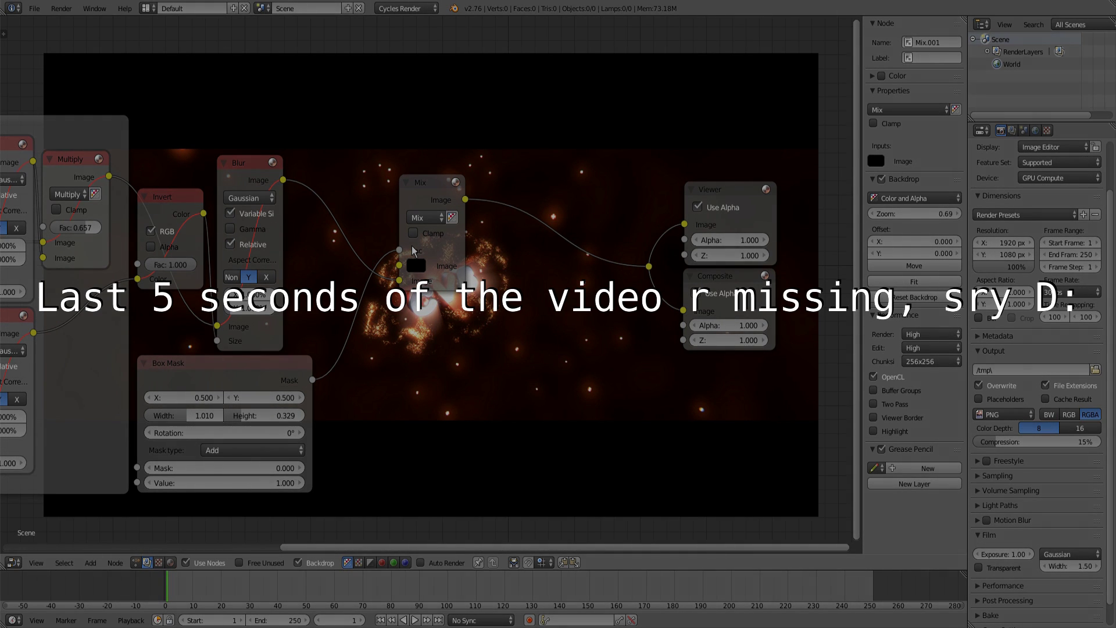
left_click_drag(414, 246, 369, 218)
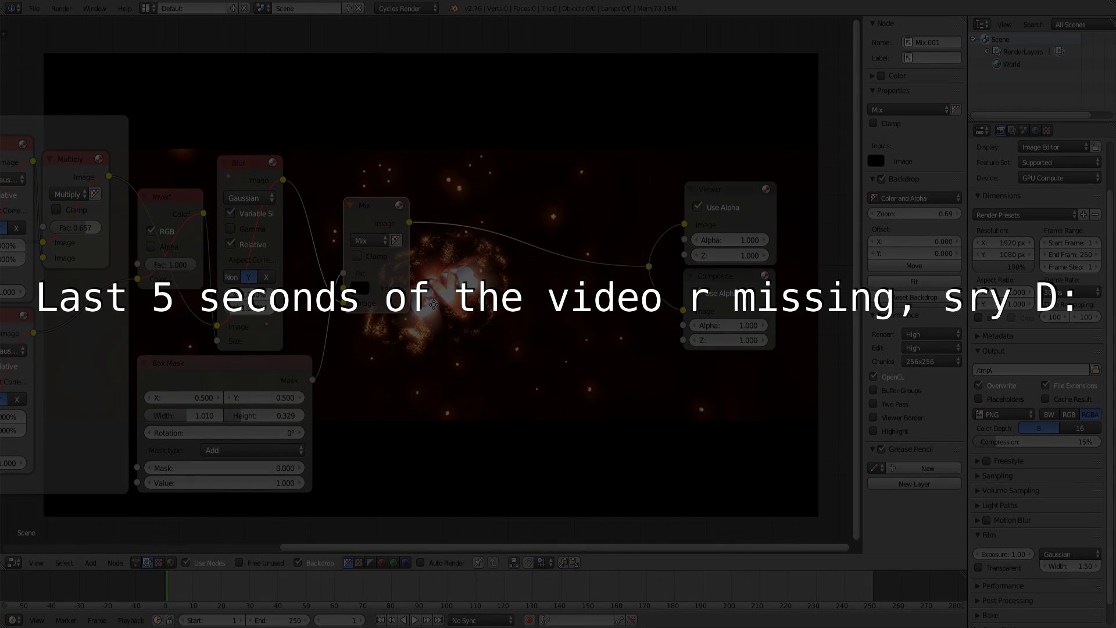